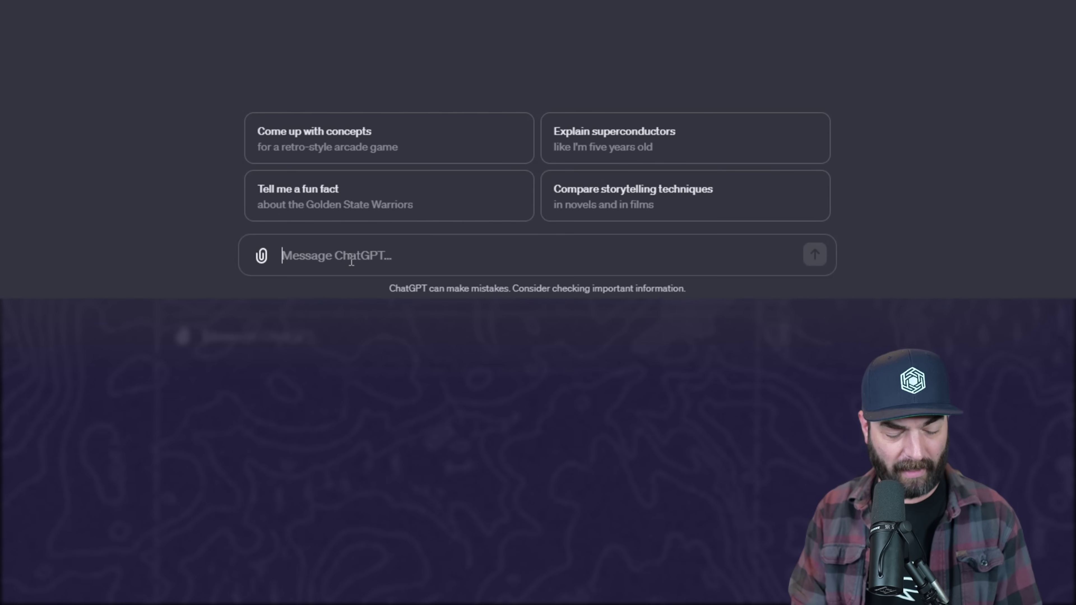
Pick Convert Anything from the @ GPT list as the recipient of the next message
{"action": "type", "text": "@"}
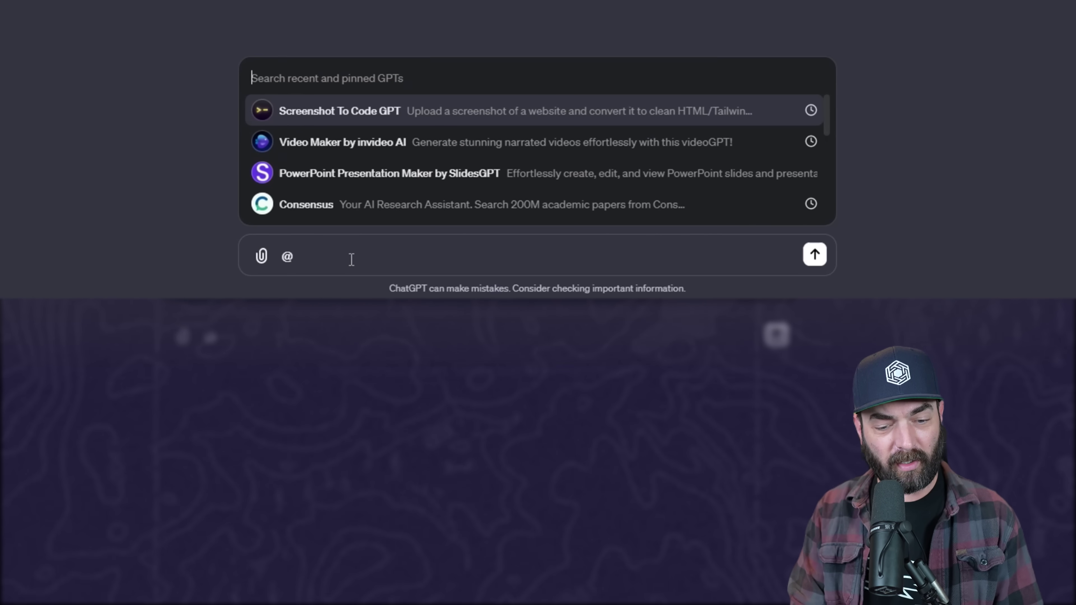
{"action": "scroll", "coordinate": [408, 161], "scroll_direction": "down", "scroll_amount": 6}
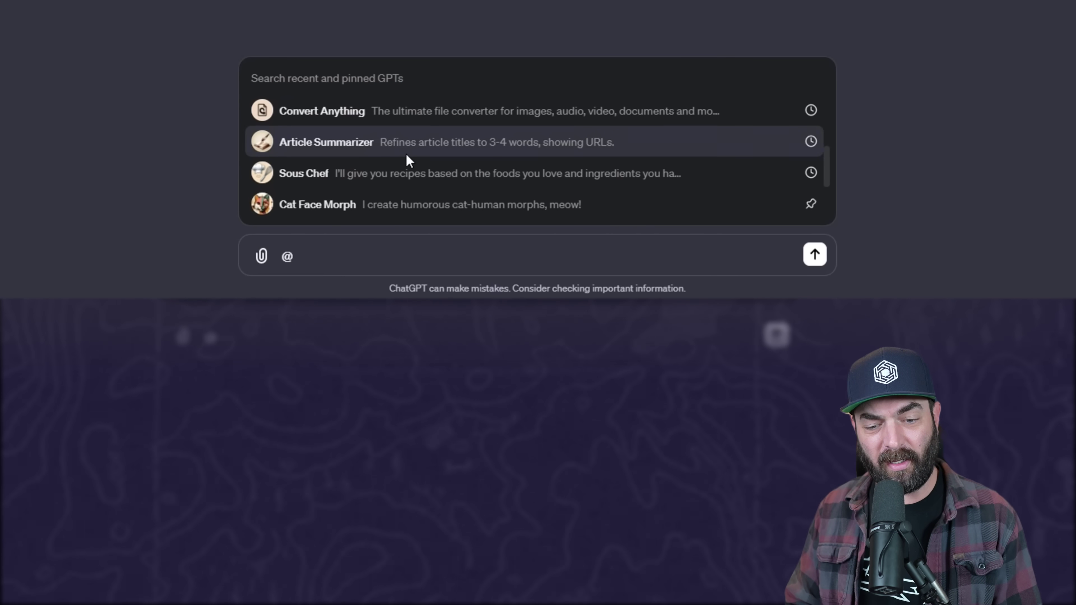
{"action": "scroll", "coordinate": [408, 161], "scroll_direction": "up", "scroll_amount": 6}
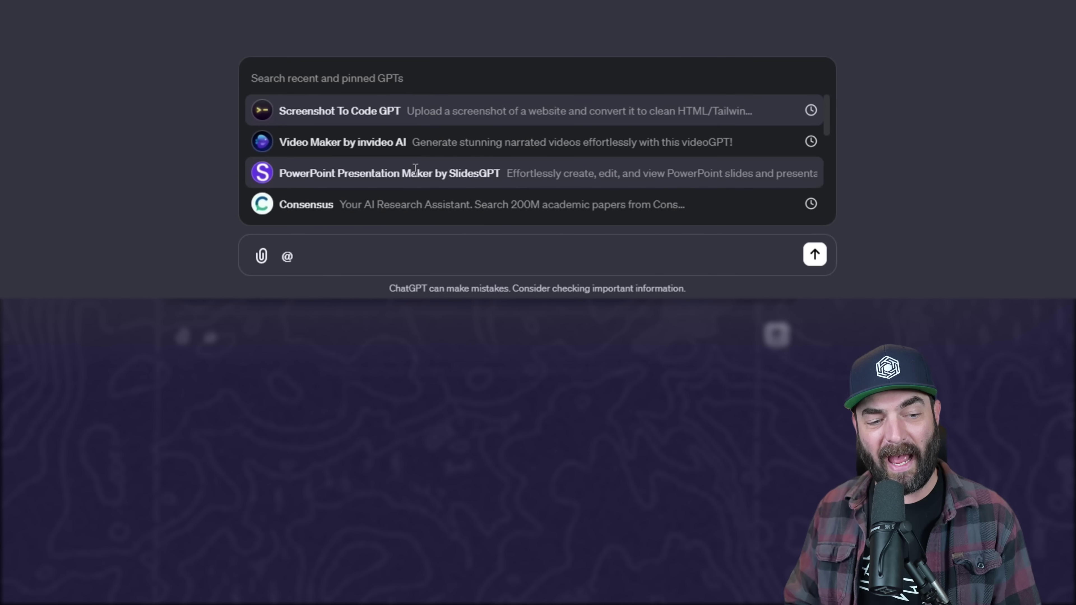
{"action": "scroll", "coordinate": [415, 169], "scroll_direction": "down", "scroll_amount": 4}
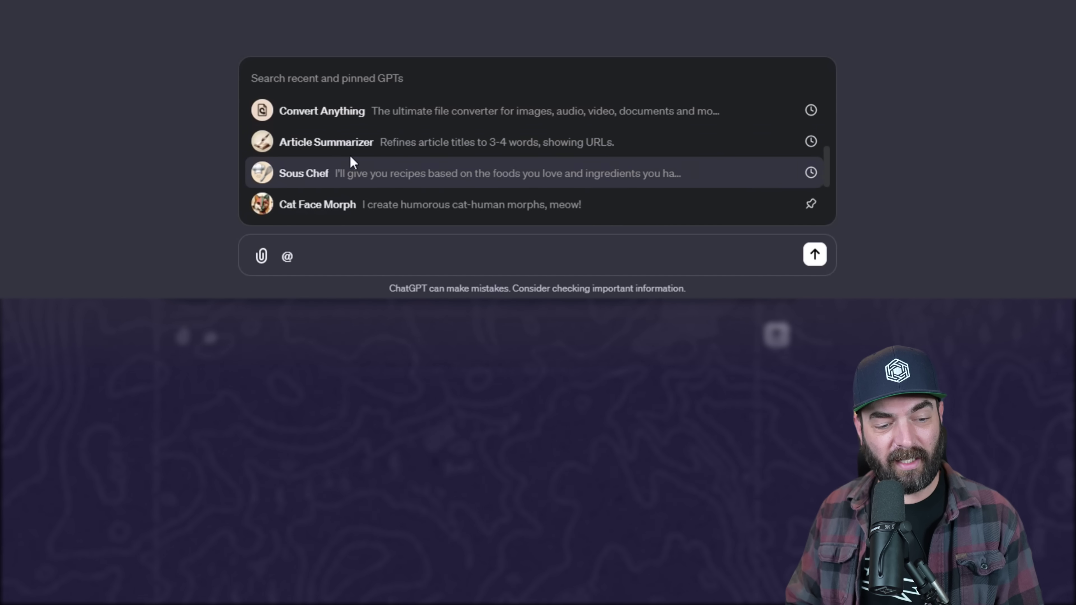
{"action": "left_click", "coordinate": [329, 124]}
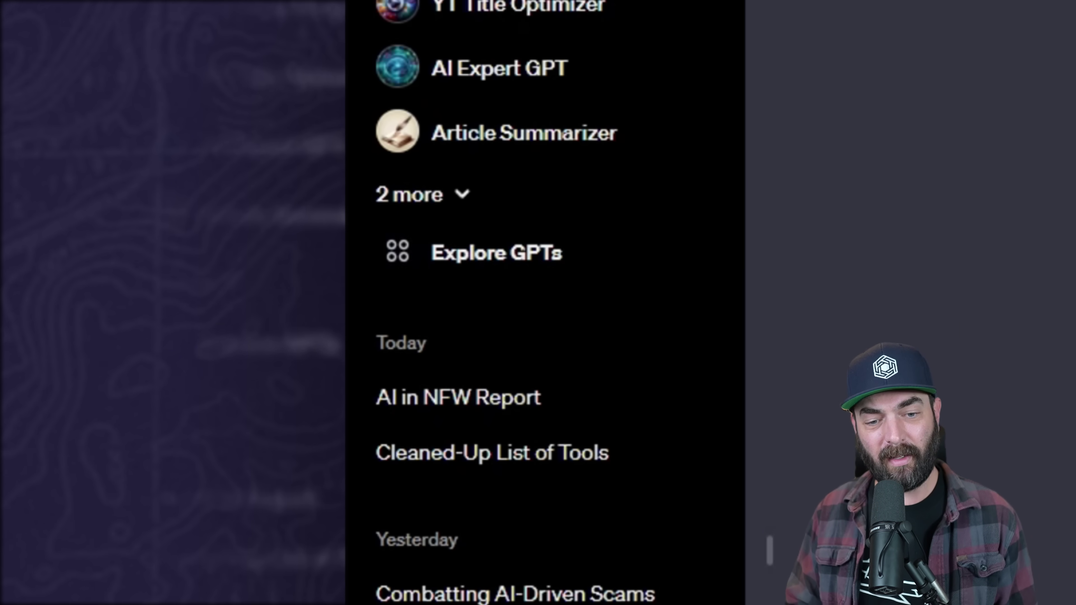
Start a new plain ChatGPT chat and expand the '2 more' pinned GPTs in the sidebar
{"action": "left_click", "coordinate": [566, 278]}
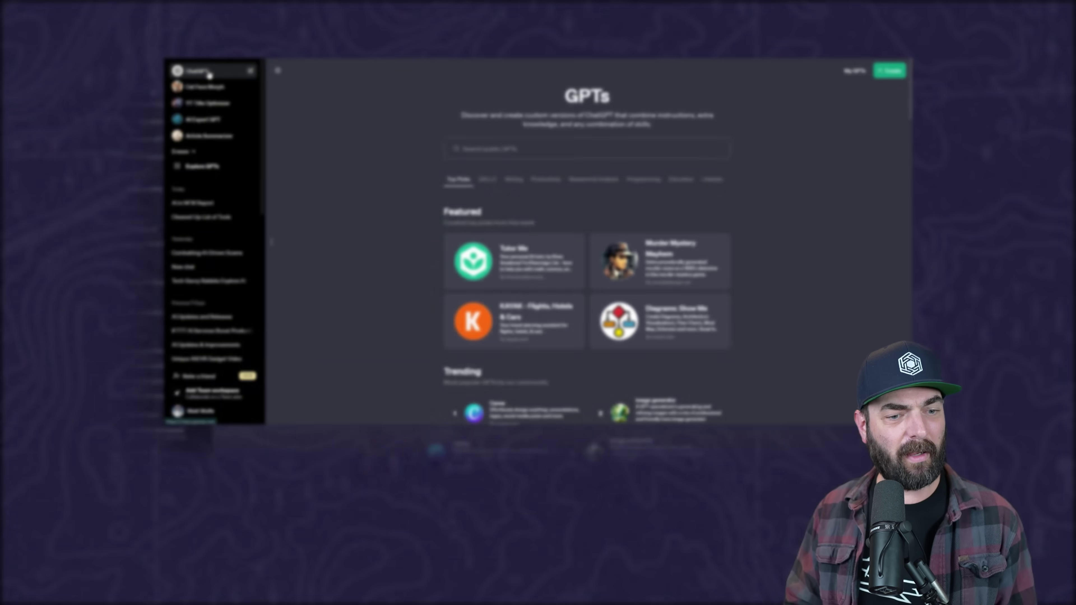
{"action": "left_click", "coordinate": [208, 72]}
{"action": "type", "text": "@mu"}
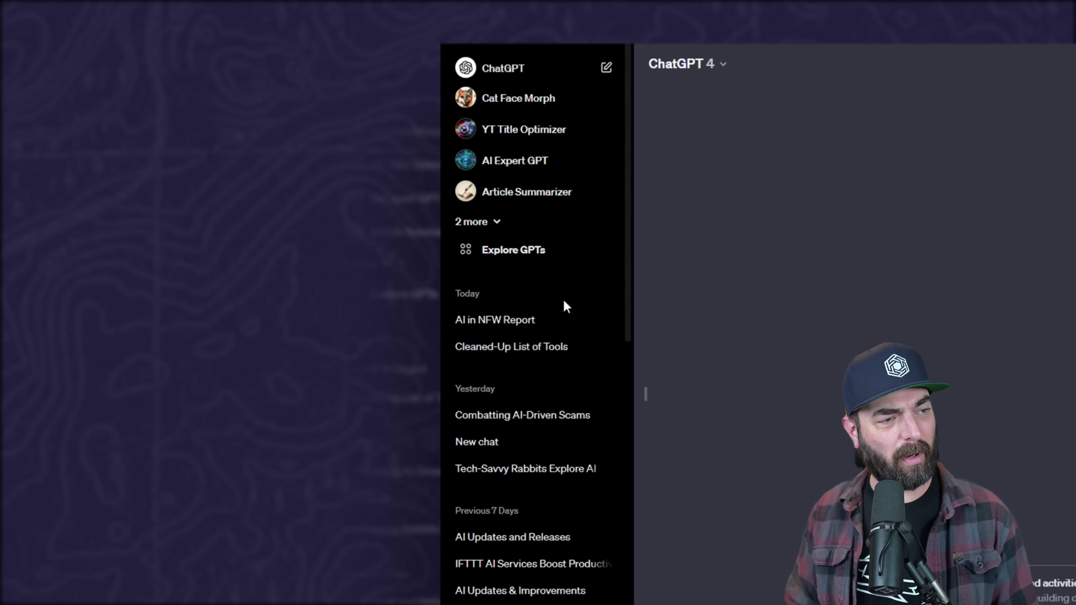
{"action": "left_click", "coordinate": [473, 222]}
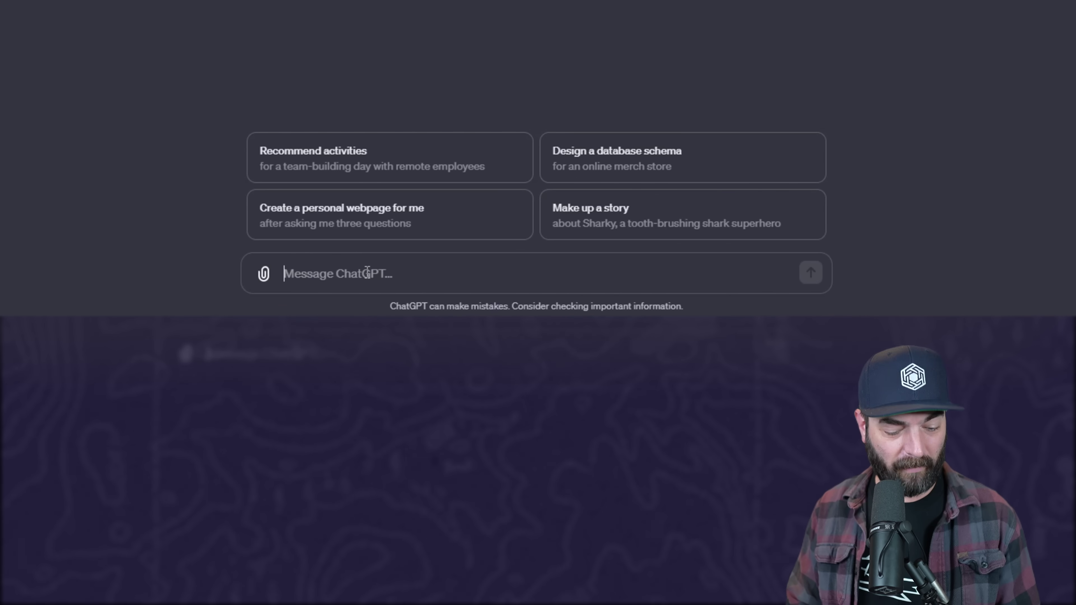
{"action": "left_click", "coordinate": [367, 271]}
{"action": "type", "text": "@inv"}
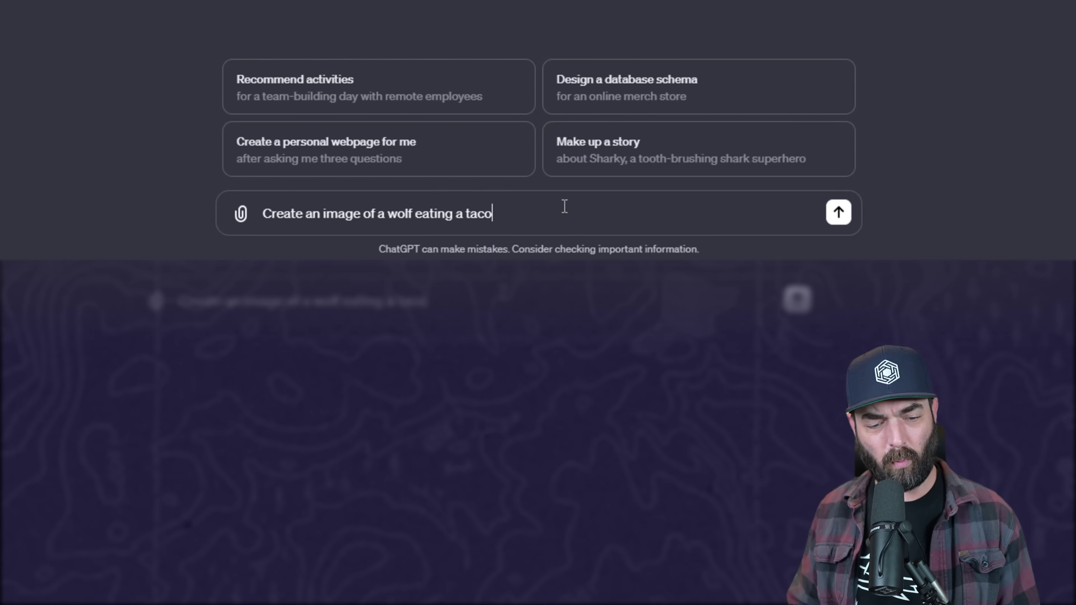
Send the prompt 'Create an image of a wolf eating a taco'
{"action": "key", "text": "Return"}
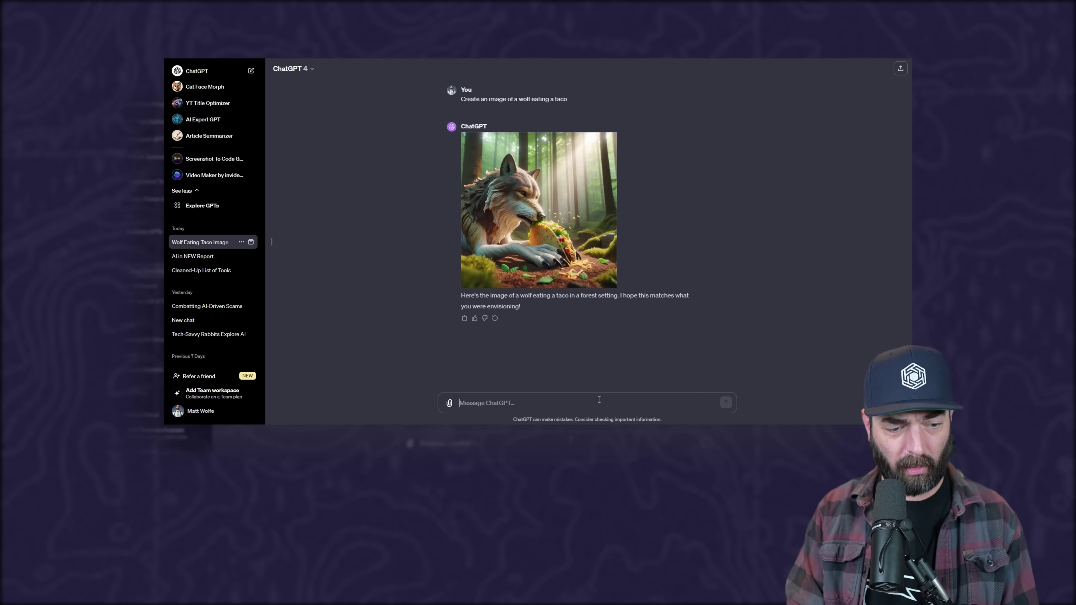
Have Convert Anything convert the wolf image into a PDF, then download it and show it in its folder
{"action": "type", "text": "@"}
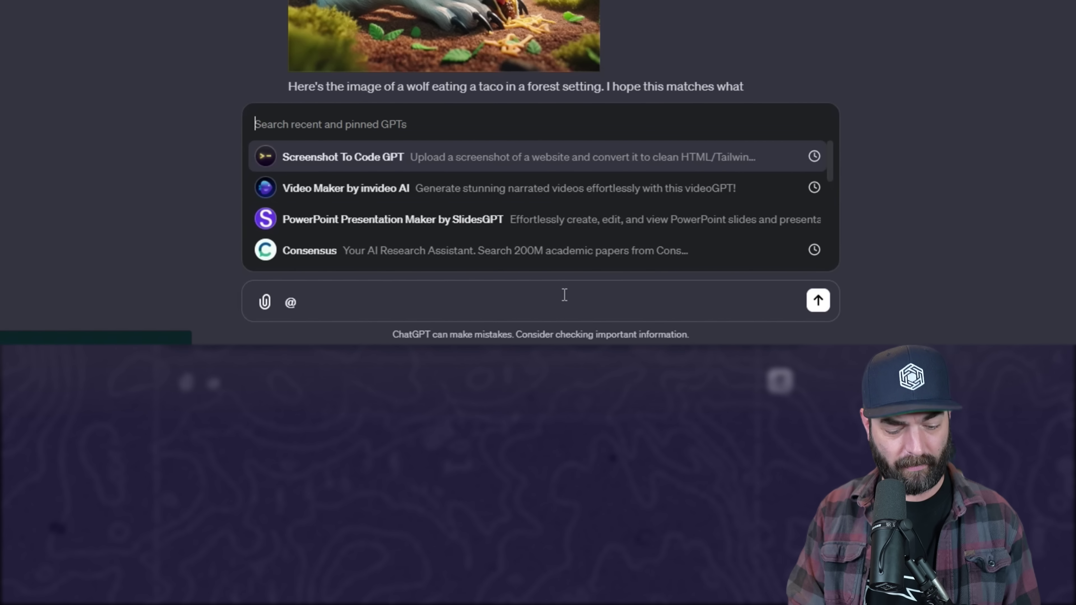
{"action": "type", "text": "conver"}
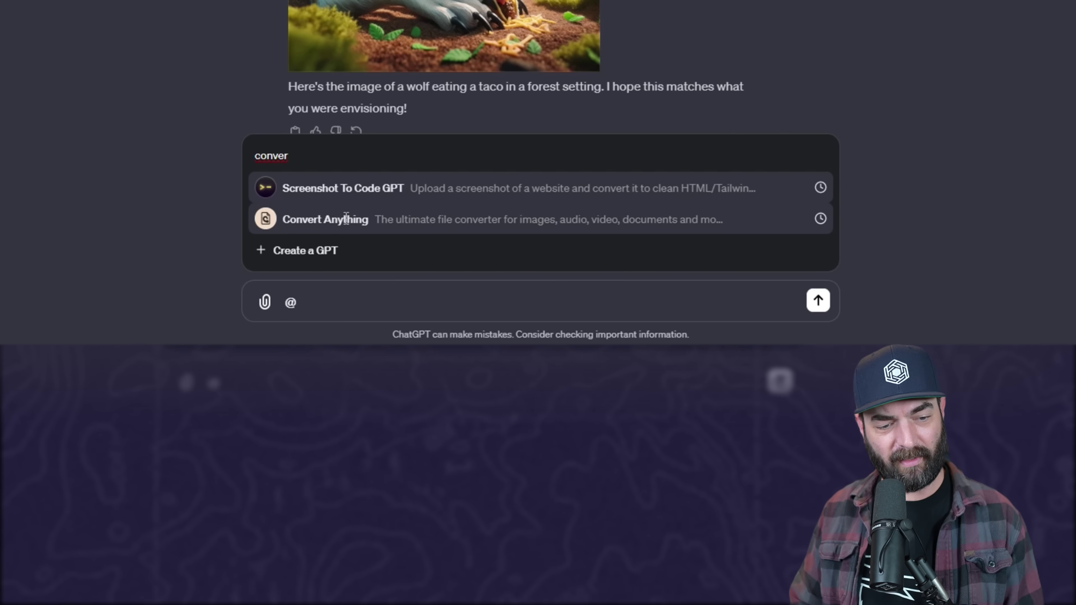
{"action": "left_click", "coordinate": [339, 228]}
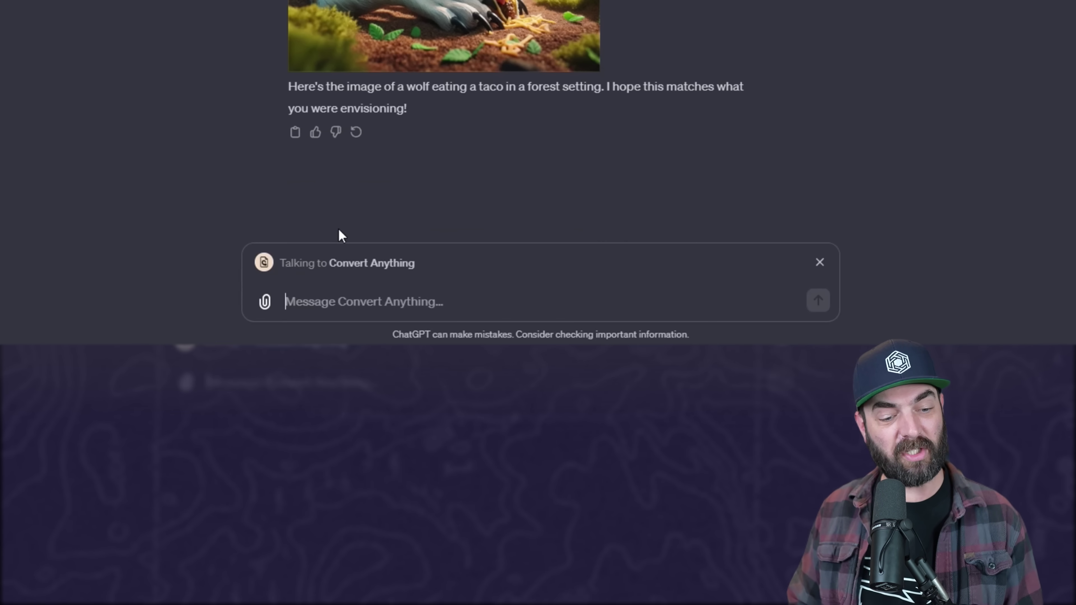
{"action": "type", "text": "Convert the image into a PDF"}
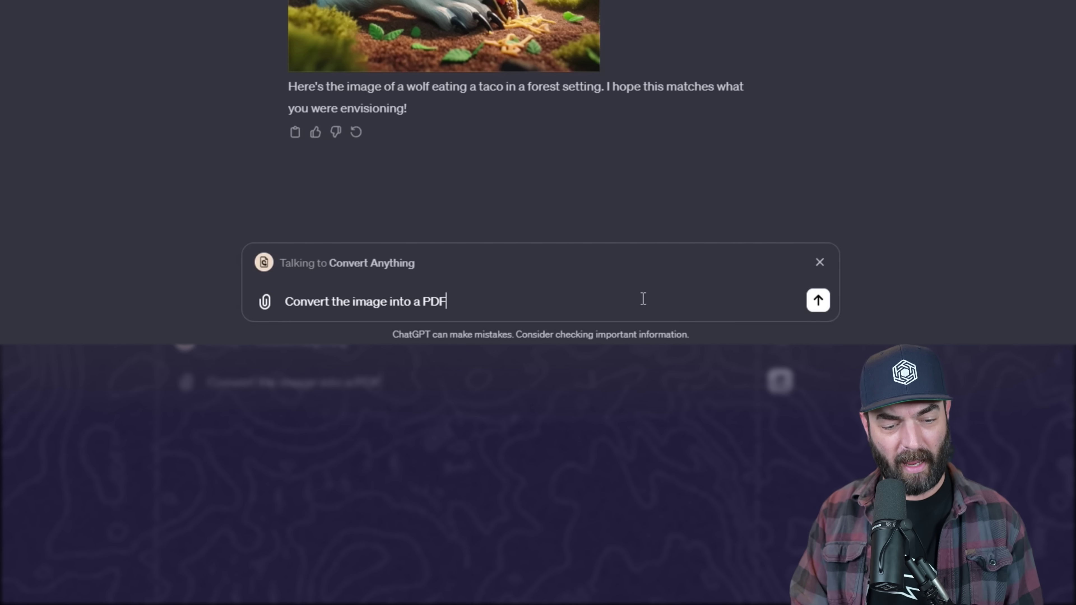
{"action": "key", "text": "Return"}
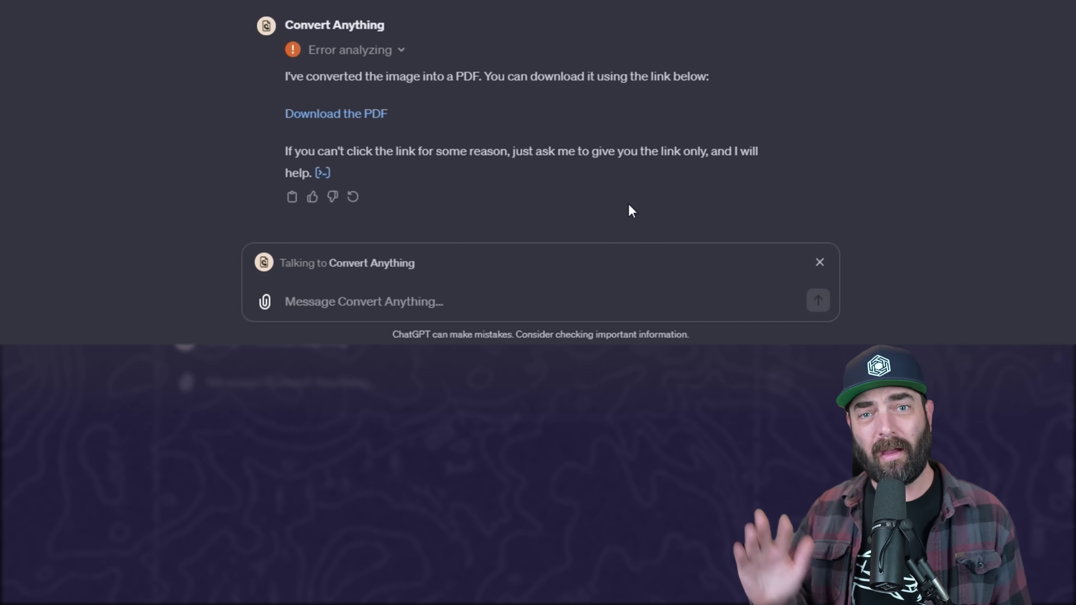
{"action": "left_click", "coordinate": [346, 115]}
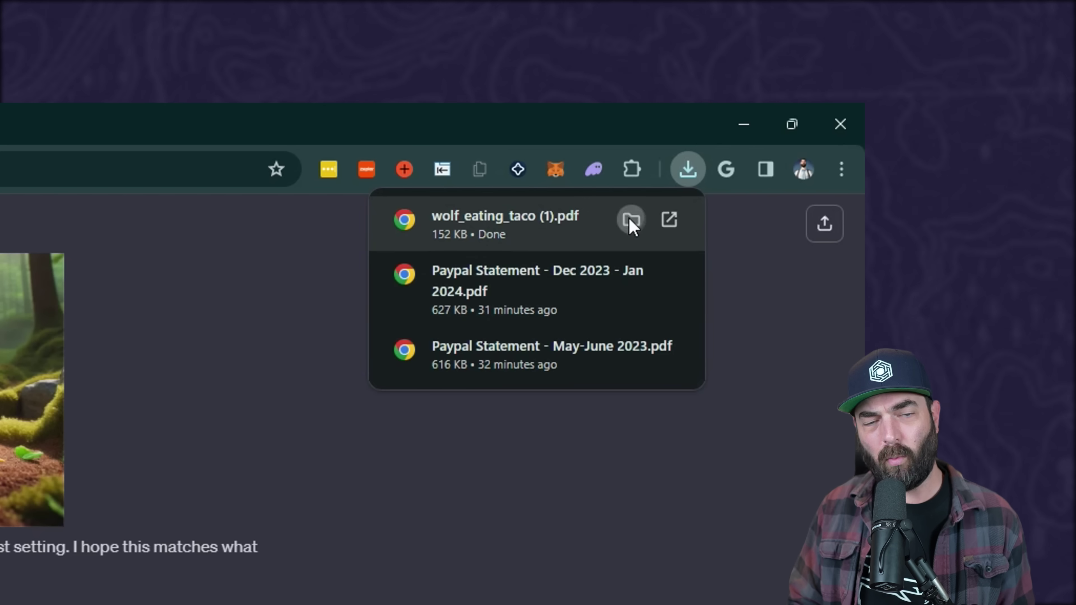
{"action": "left_click", "coordinate": [632, 221]}
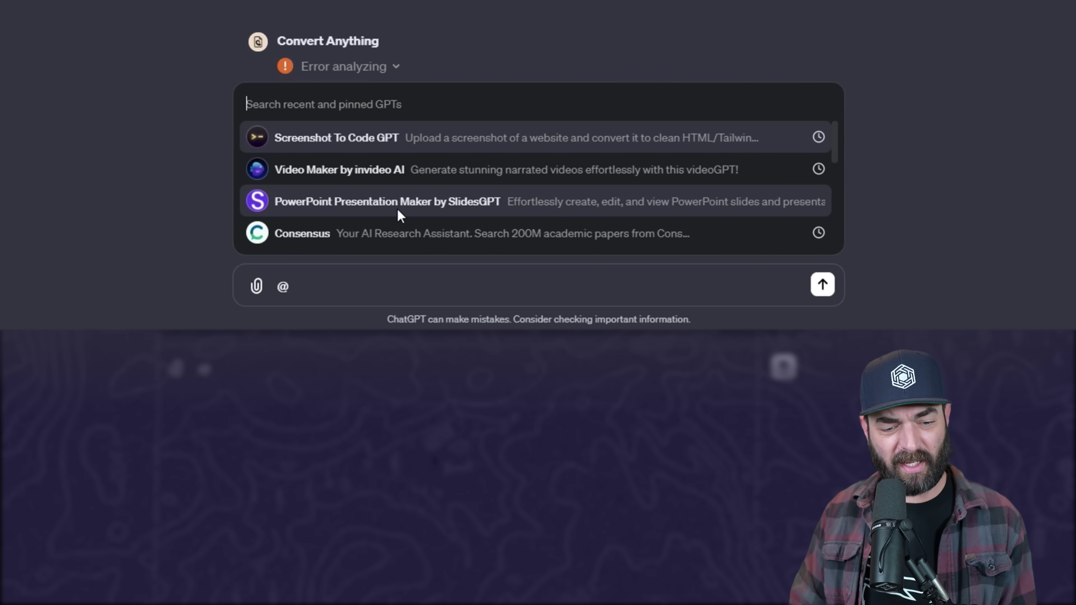
Send the slide-and-story prompt to SlidesGPT and review the returned 'The Unlikely Gourmet' slide
{"action": "left_click", "coordinate": [350, 202]}
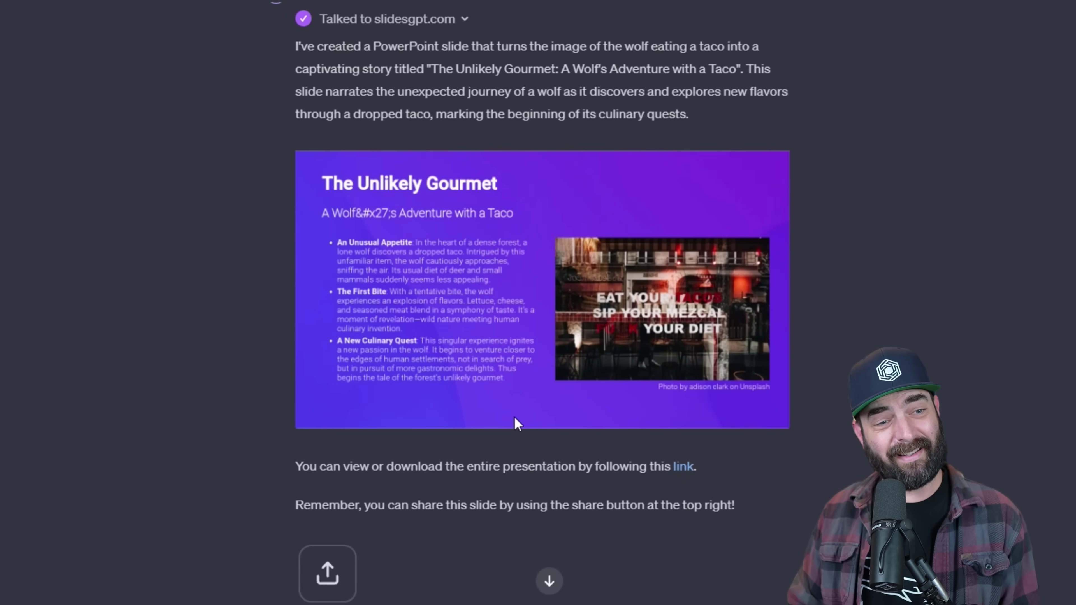
{"action": "scroll", "coordinate": [525, 423], "scroll_direction": "up", "scroll_amount": 2}
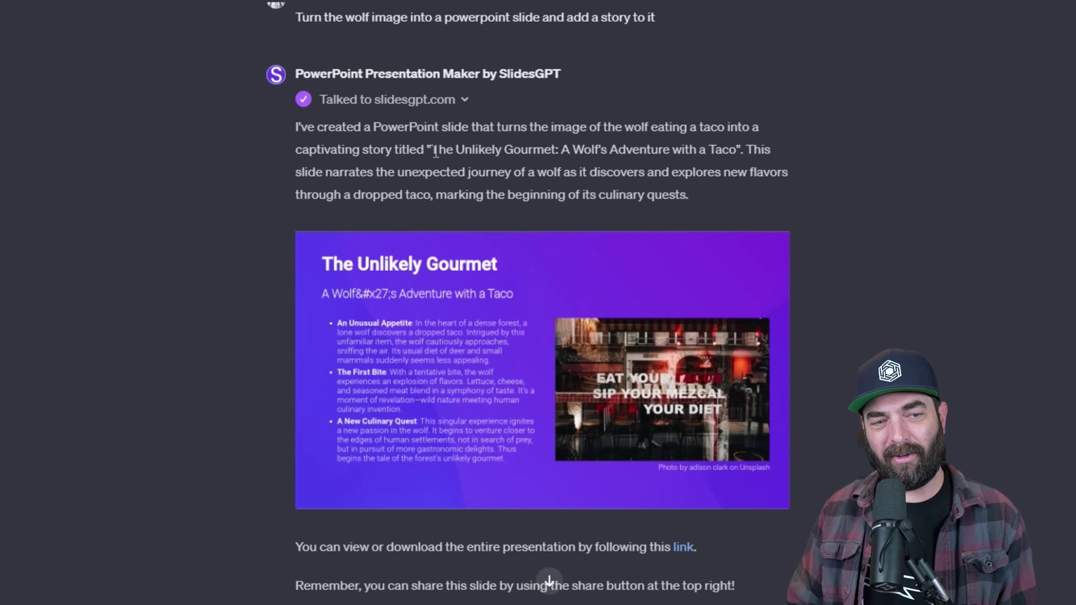
{"action": "left_click_drag", "start_coordinate": [432, 151], "coordinate": [742, 151]}
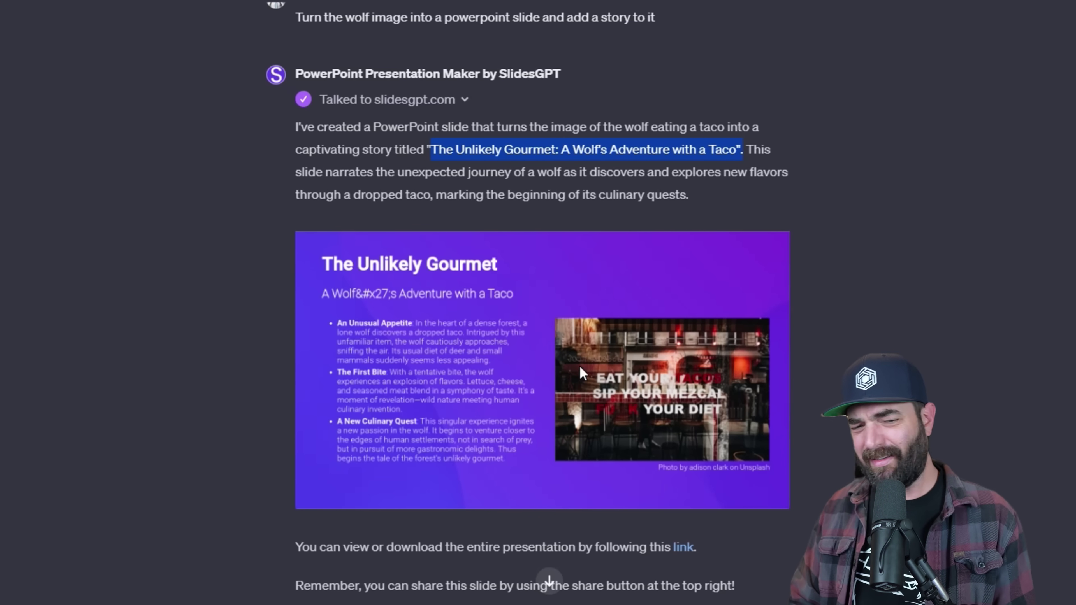
{"action": "left_click", "coordinate": [570, 261]}
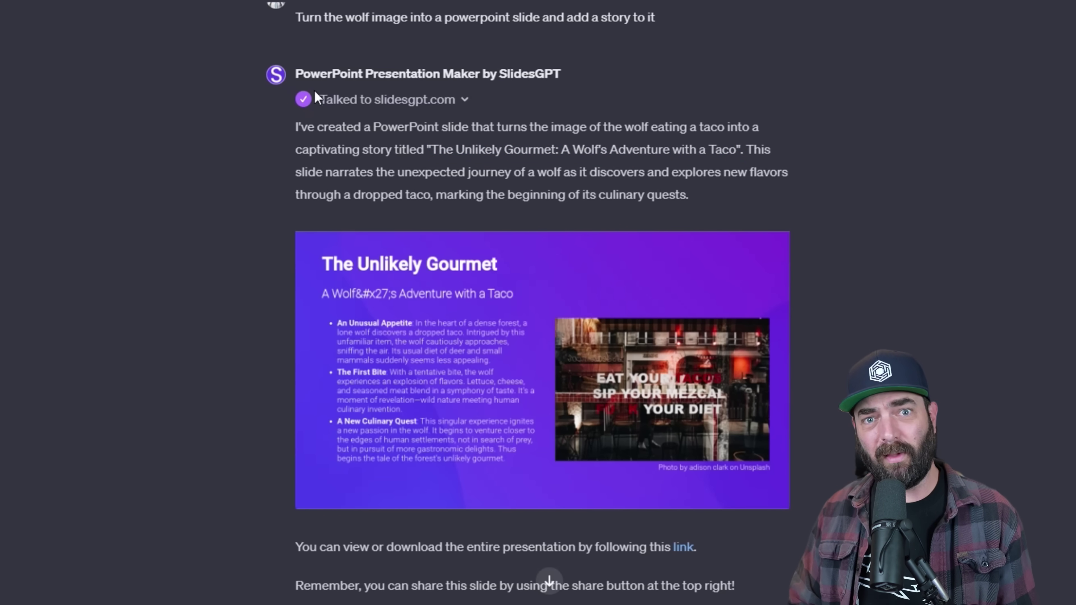
{"action": "scroll", "coordinate": [857, 245], "scroll_direction": "down", "scroll_amount": 4}
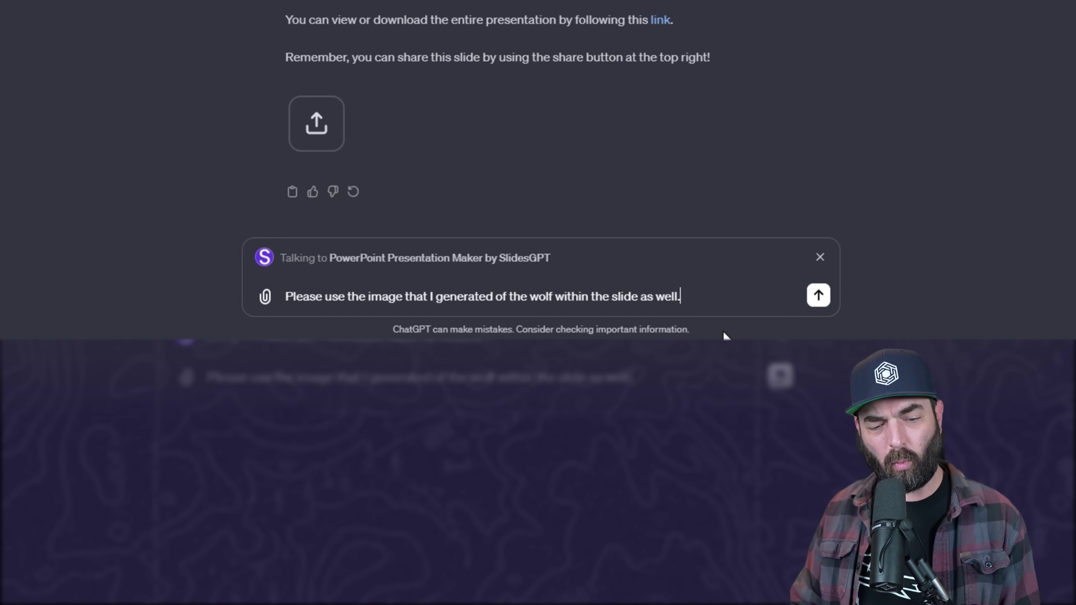
Ask SlidesGPT to use the generated wolf image in the slide and read its reply
{"action": "key", "text": "Return"}
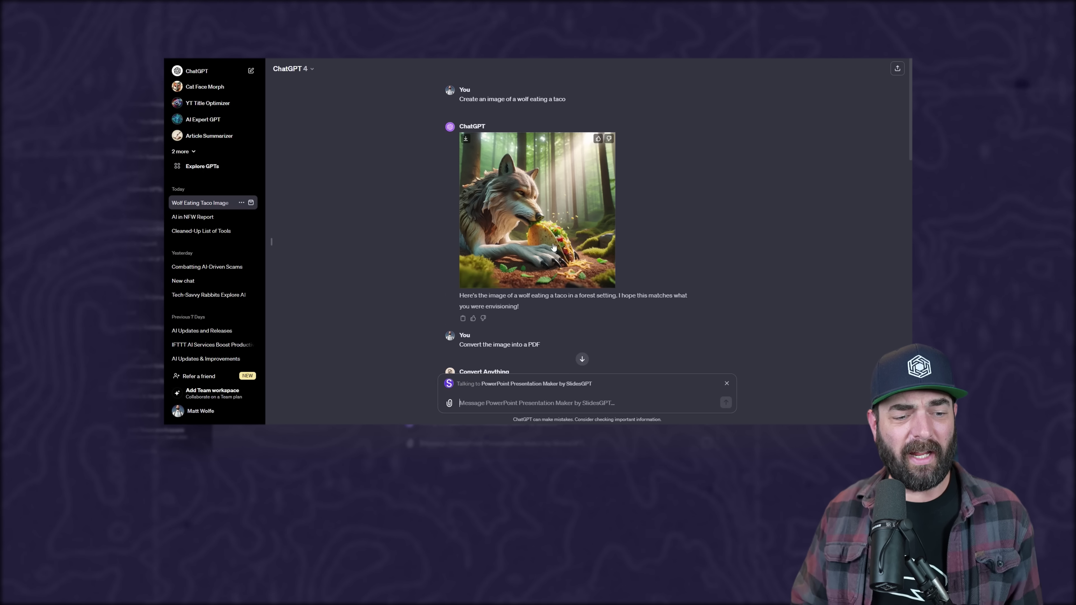
{"action": "scroll", "coordinate": [665, 259], "scroll_direction": "down", "scroll_amount": 3}
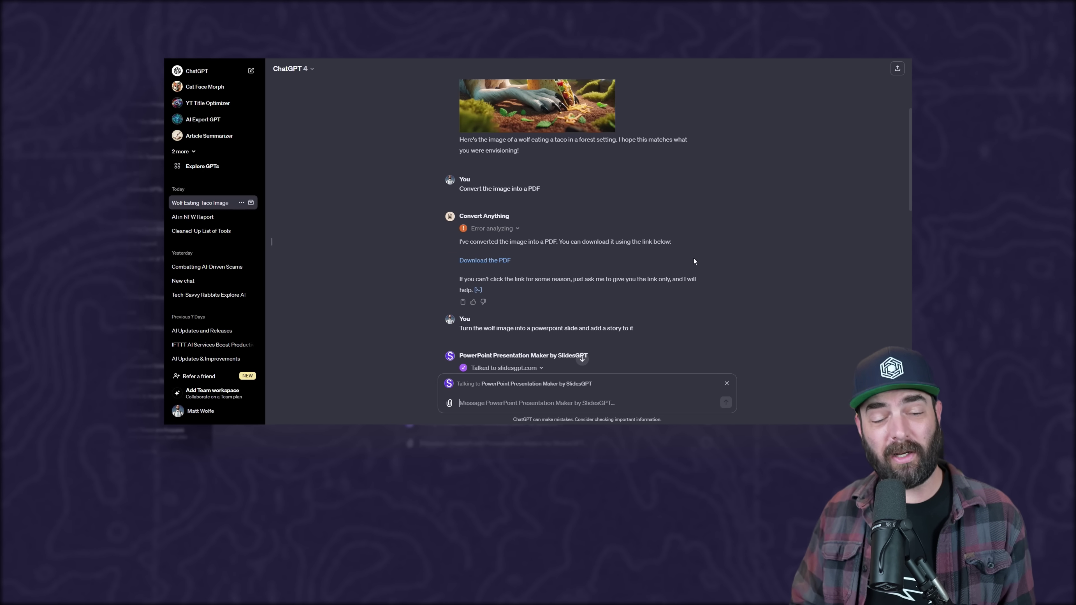
{"action": "scroll", "coordinate": [693, 259], "scroll_direction": "down", "scroll_amount": 3}
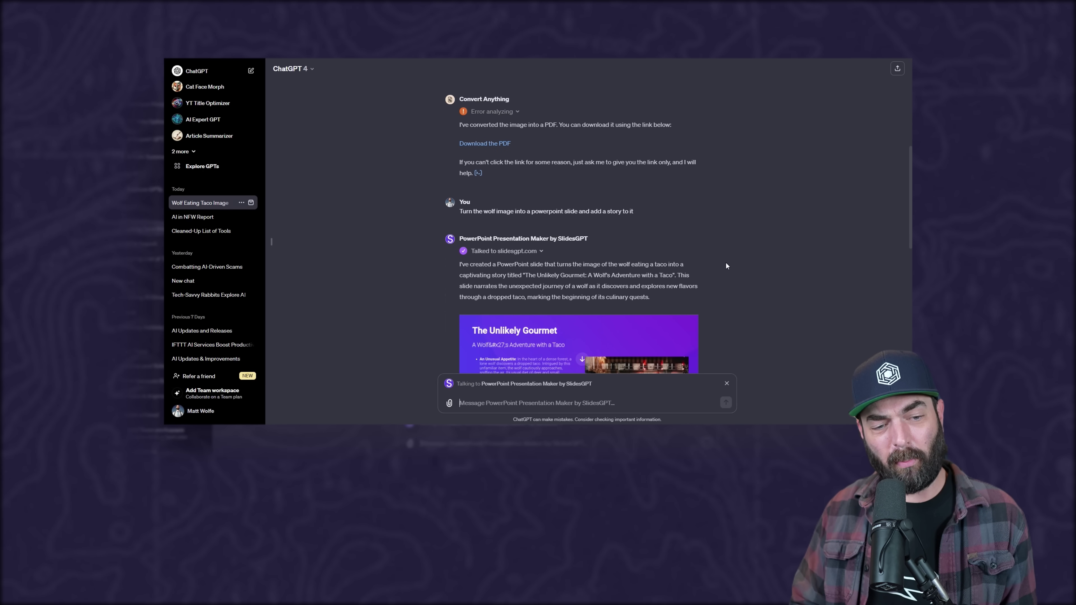
{"action": "scroll", "coordinate": [728, 259], "scroll_direction": "down", "scroll_amount": 3}
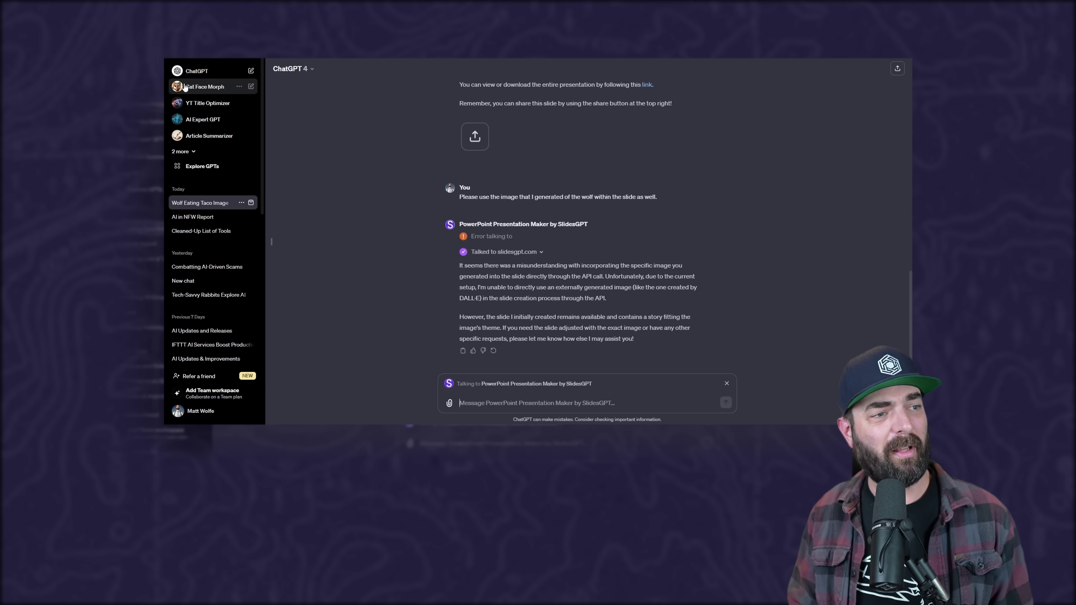
In a new chat, ask 'Explain to me how a 3-way circuit works'
{"action": "left_click", "coordinate": [196, 70]}
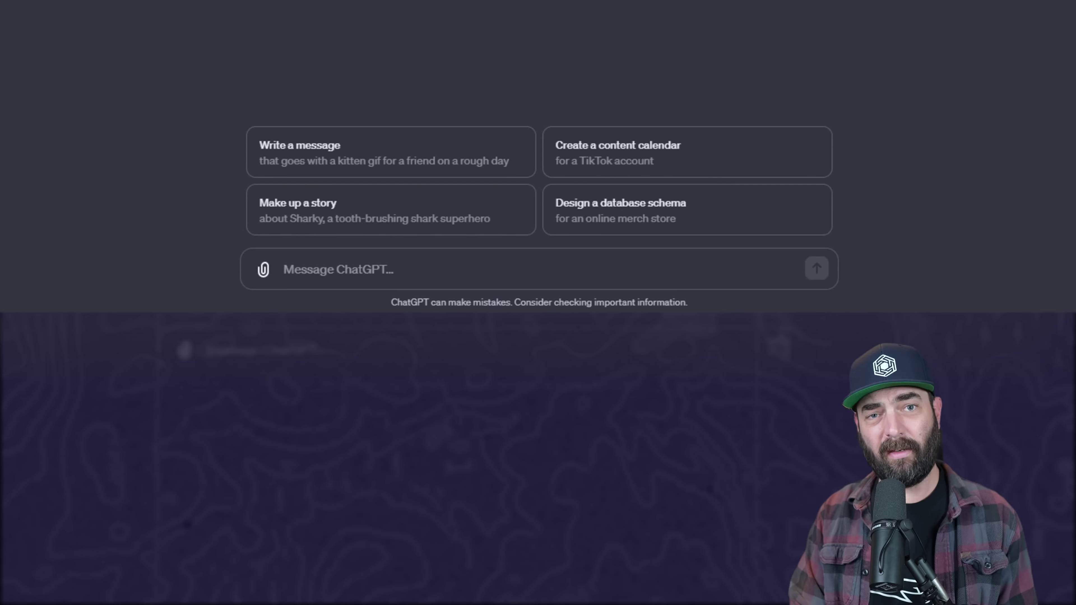
{"action": "type", "text": "Expla"}
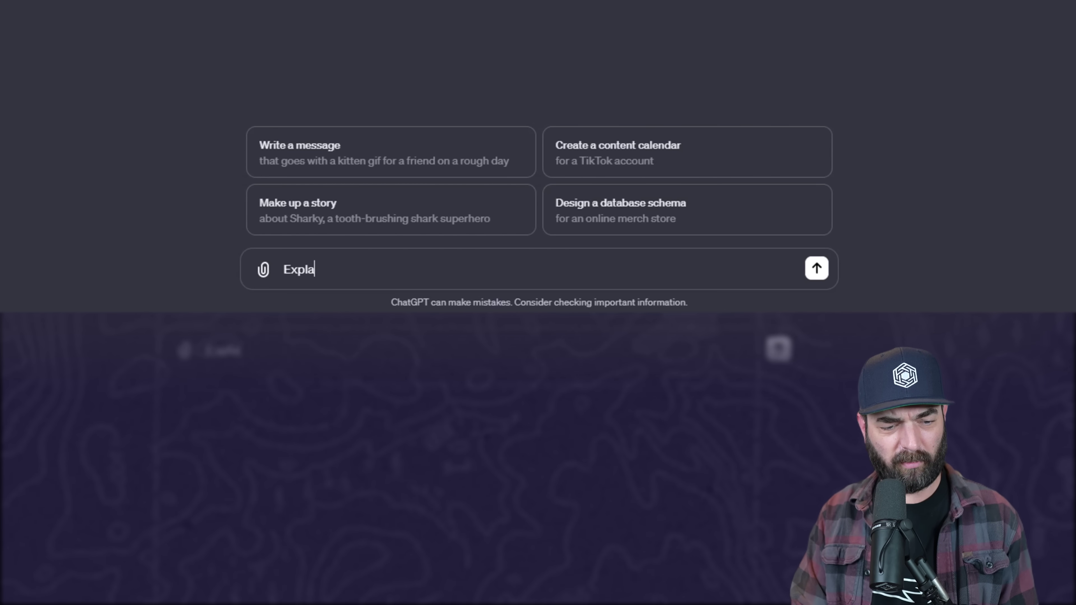
{"action": "type", "text": "in to me how "}
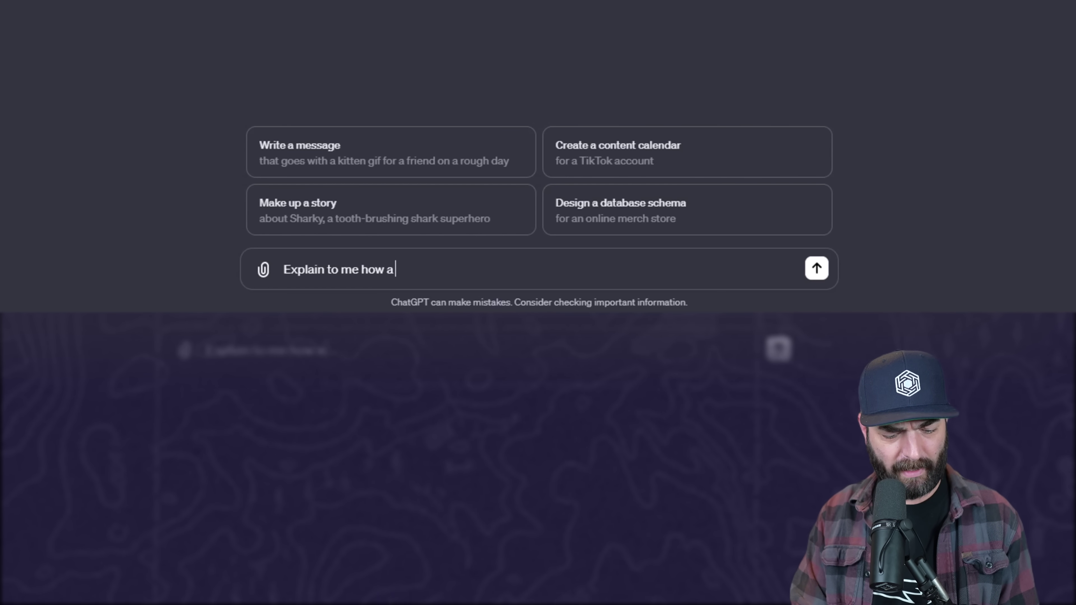
{"action": "type", "text": "a 3-way circuit w"}
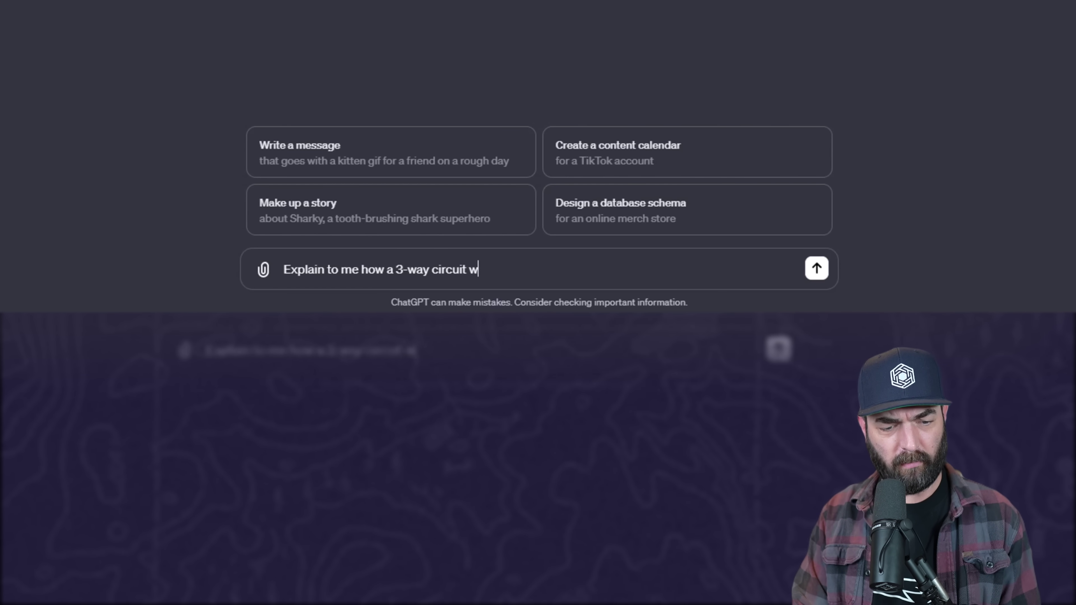
{"action": "type", "text": "orks"}
{"action": "key", "text": "Return"}
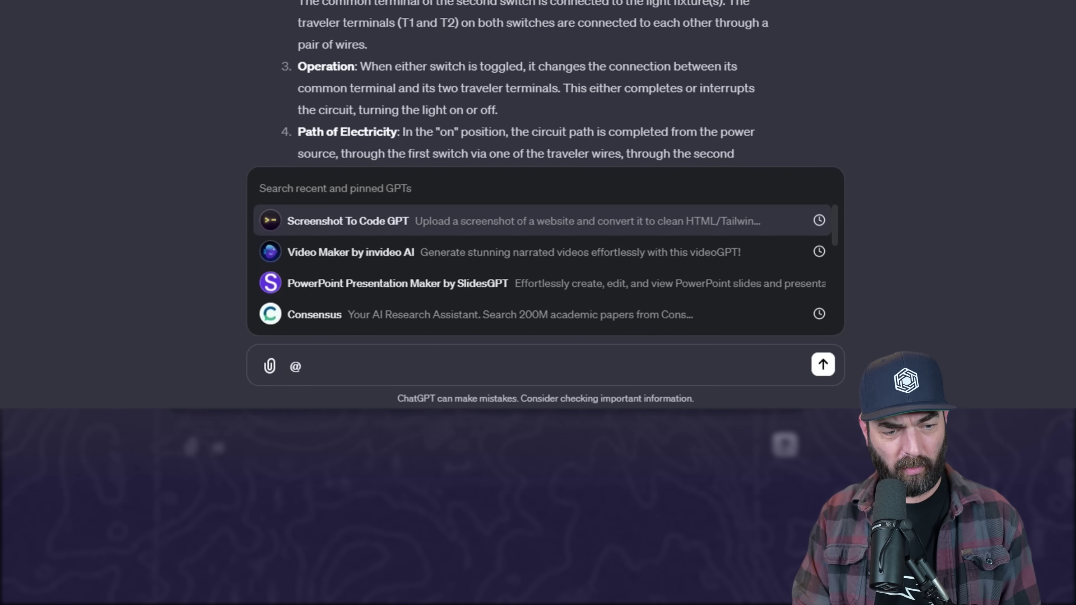
Send the pasted 3-way circuit diagram request to Diagrams: Show Me
{"action": "type", "text": "dia"}
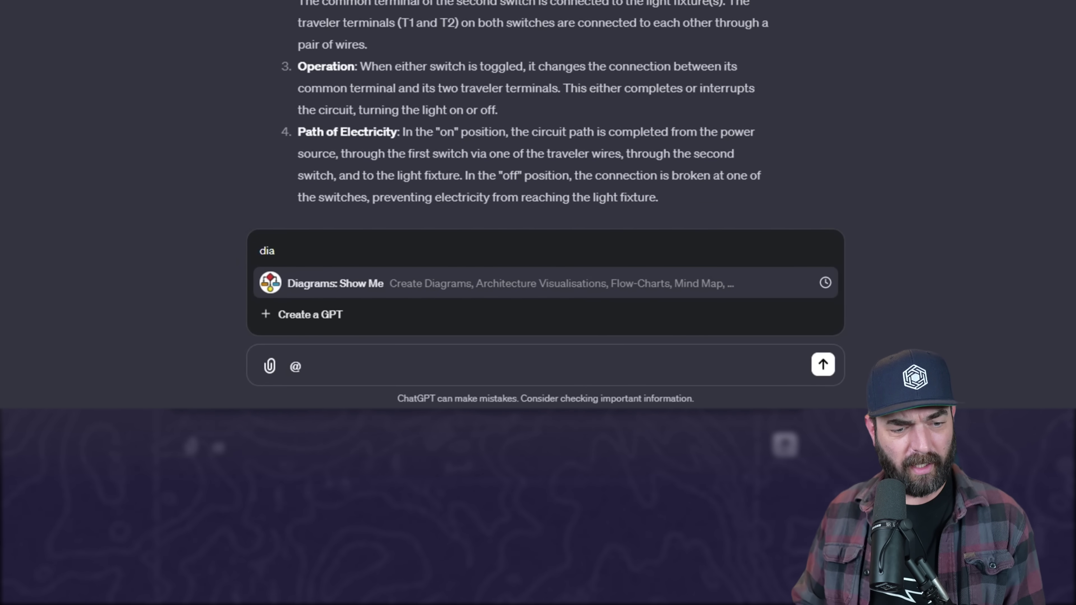
{"action": "left_click", "coordinate": [338, 287]}
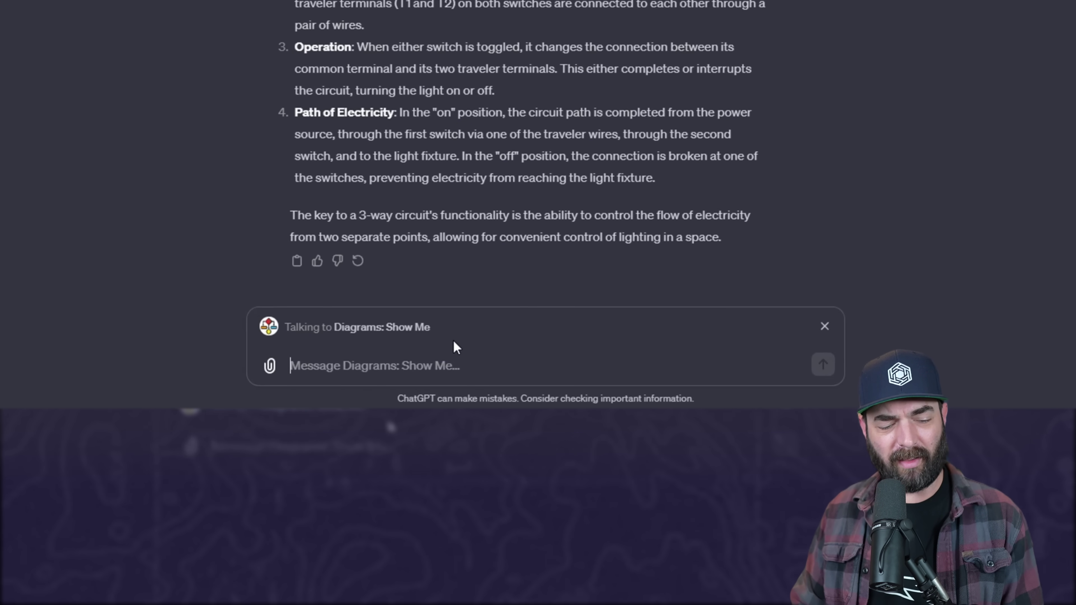
{"action": "type", "text": "Create a diagram to help me visualize what was just explained"}
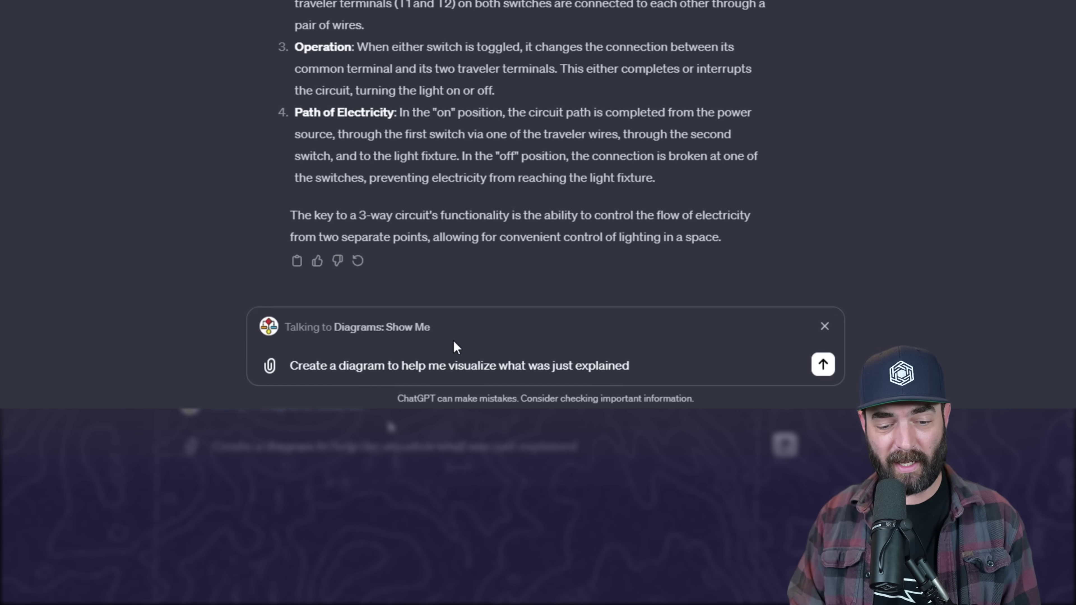
{"action": "key", "text": "Return"}
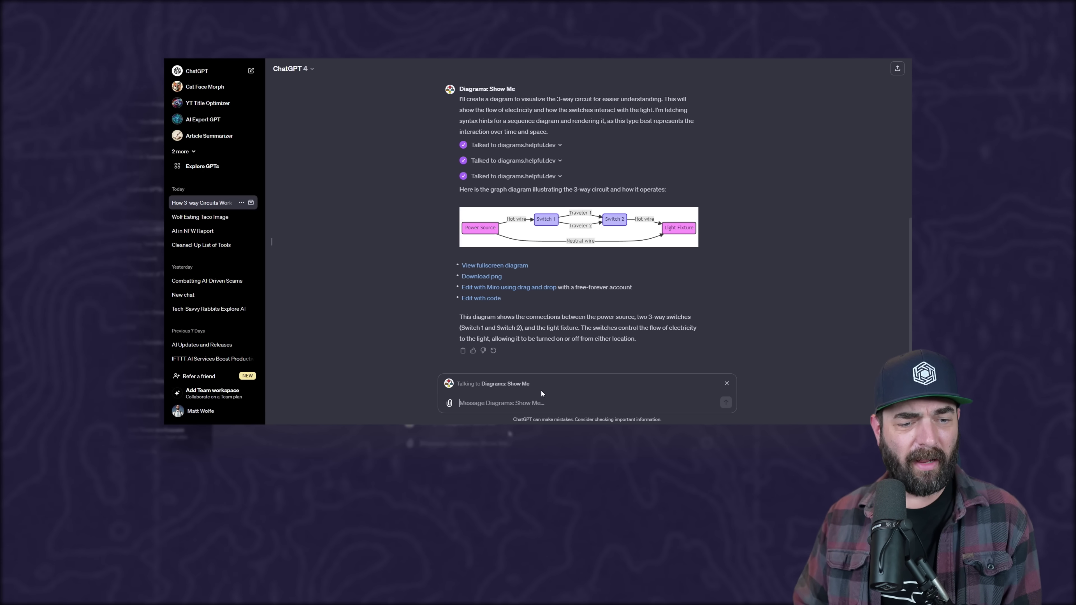
View the circuit diagram full screen, download it as a PNG and open it in Miro
{"action": "left_click", "coordinate": [512, 267]}
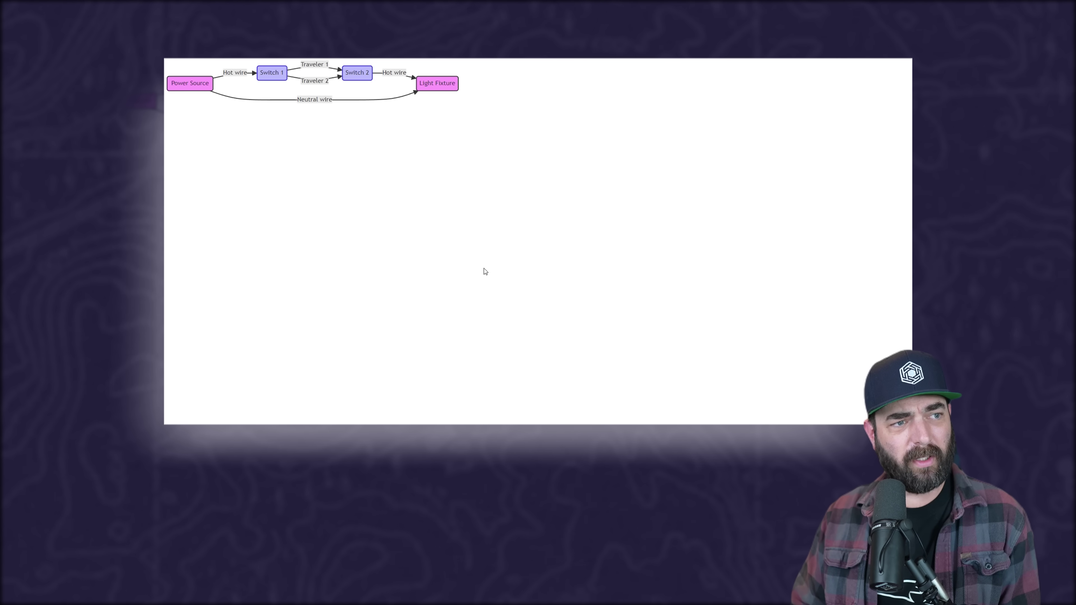
{"action": "key", "text": "ctrl+w"}
{"action": "left_click", "coordinate": [495, 277]}
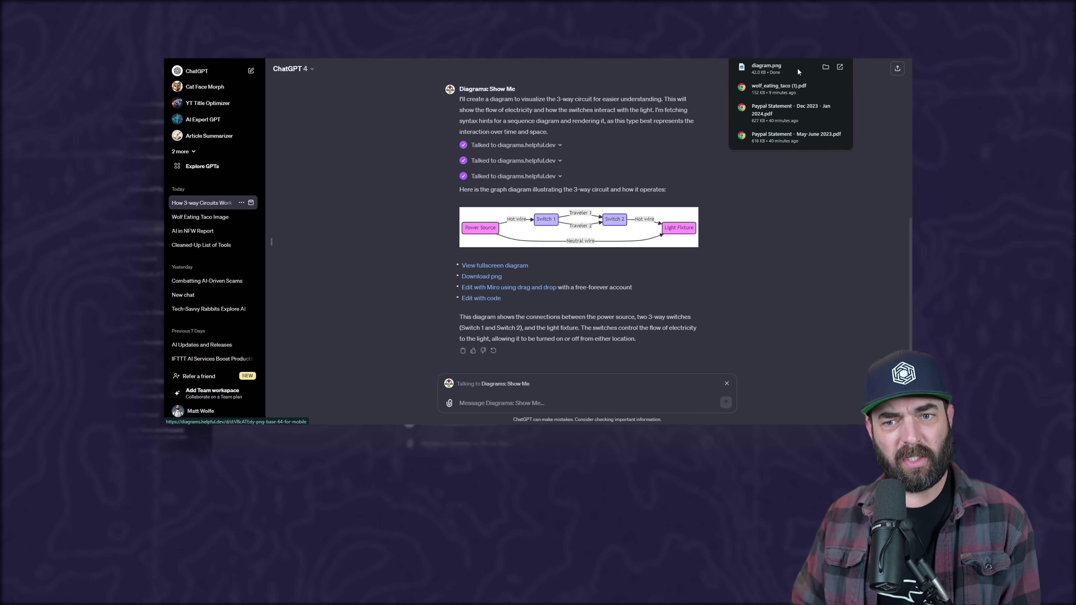
{"action": "left_click", "coordinate": [506, 288]}
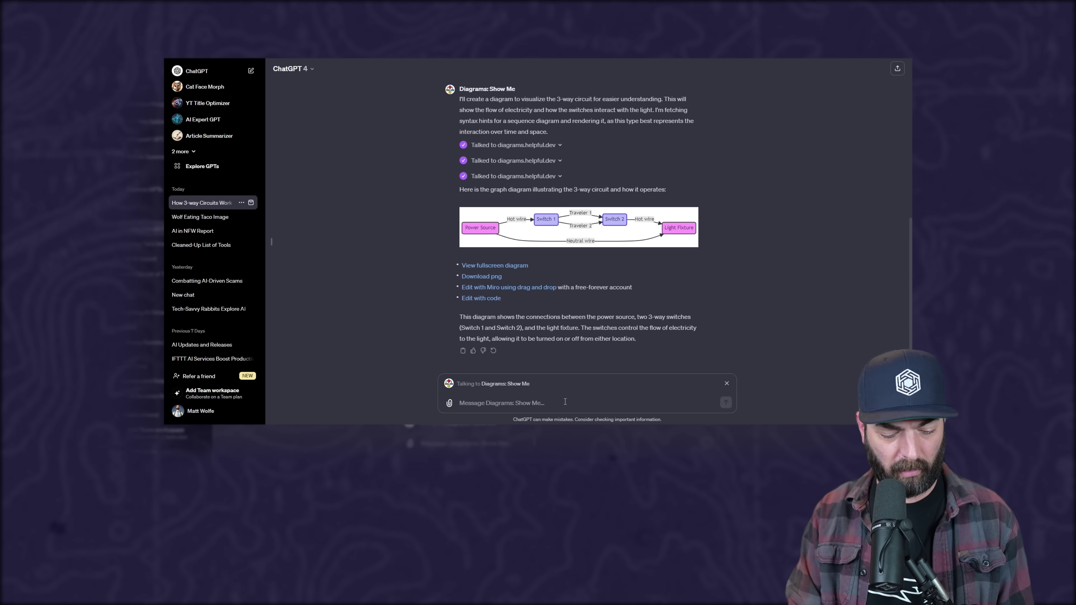
Ask Video Maker by invideo AI: 'Please make a video breaking down what we've learned so far'
{"action": "type", "text": "@"}
{"action": "type", "text": "invid"}
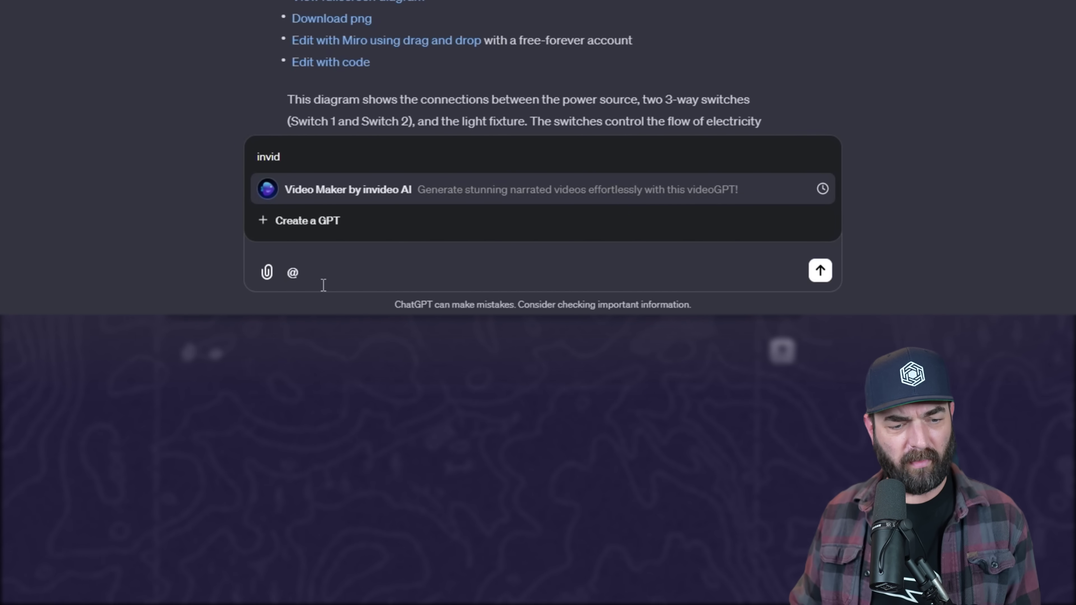
{"action": "left_click", "coordinate": [381, 192]}
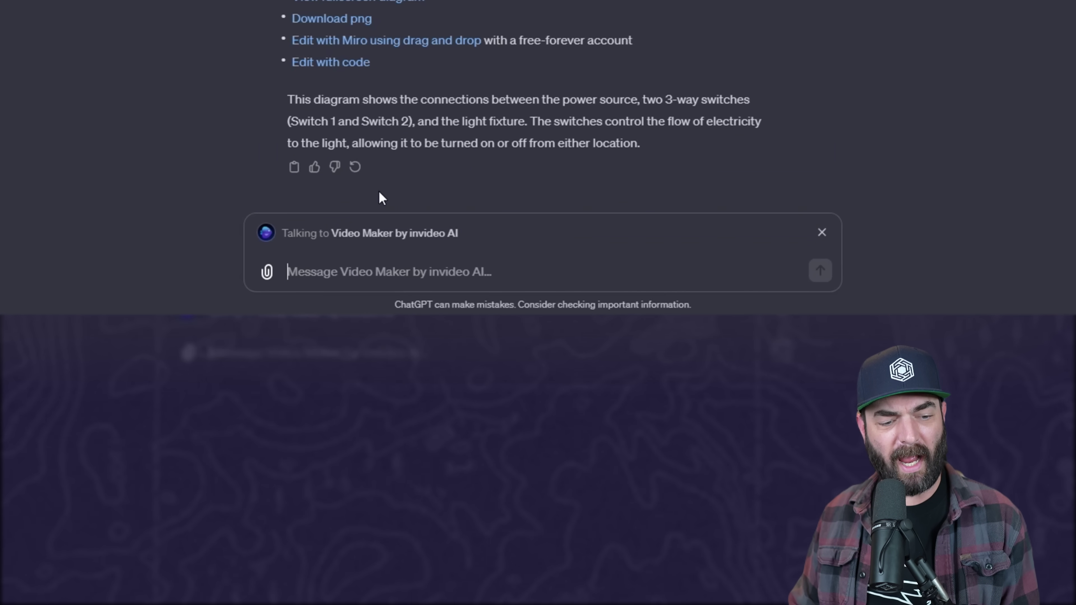
{"action": "type", "text": "Please make a video breaking down what we've learned so far"}
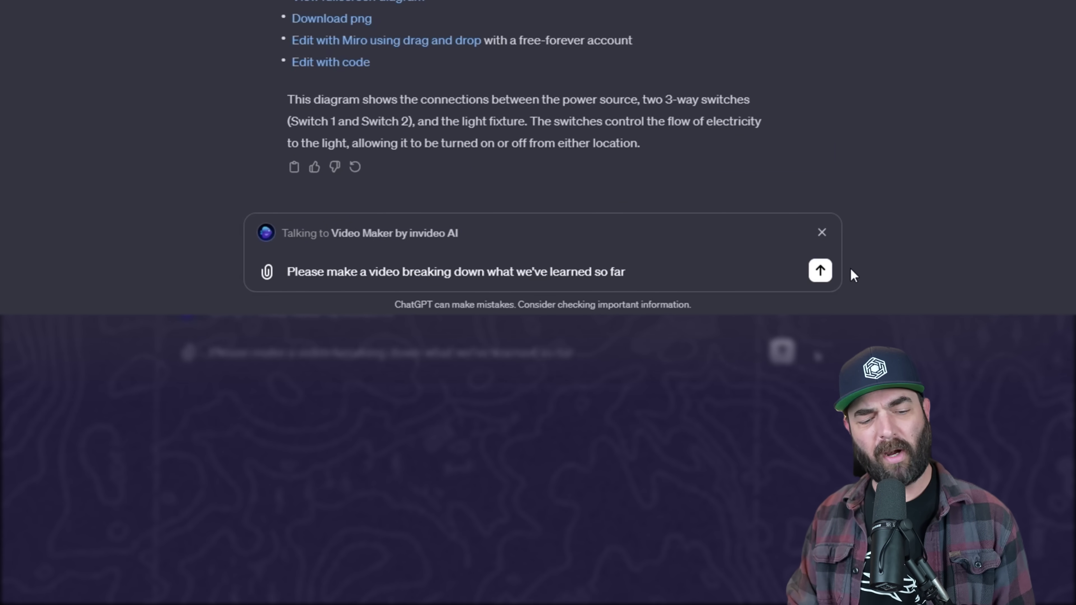
{"action": "key", "text": "Return"}
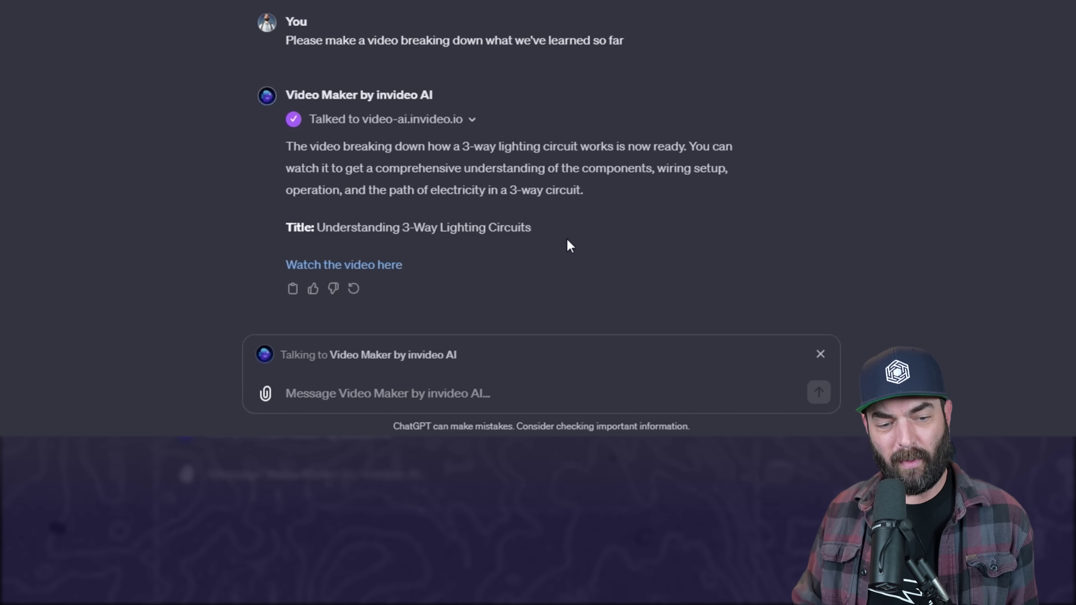
Open the 'Understanding 3-Way Lighting Circuits' video in invideo AI and play it
{"action": "left_click", "coordinate": [393, 268]}
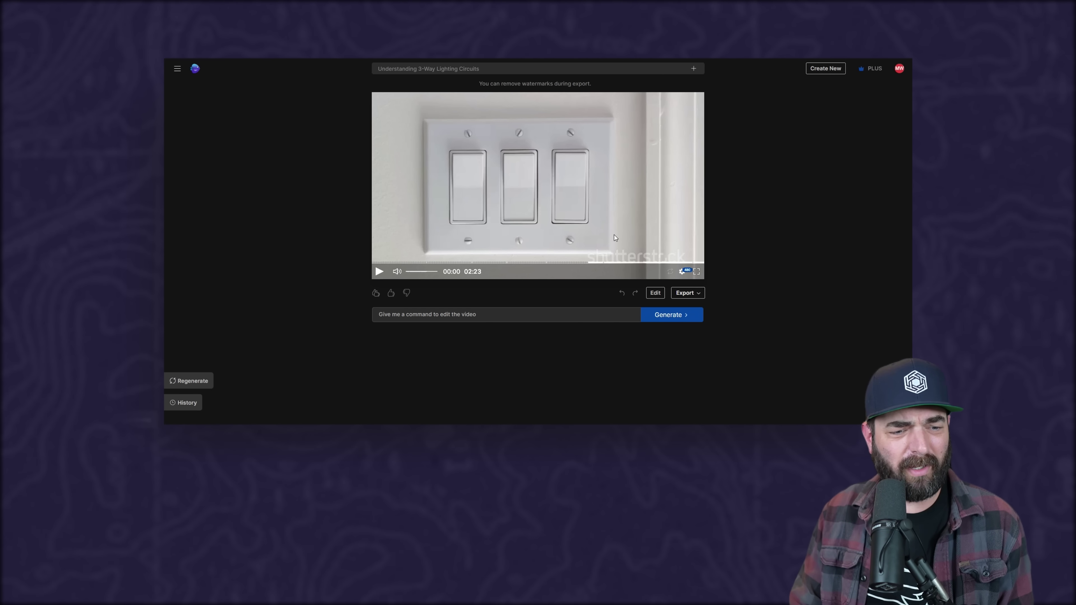
{"action": "left_click", "coordinate": [456, 278]}
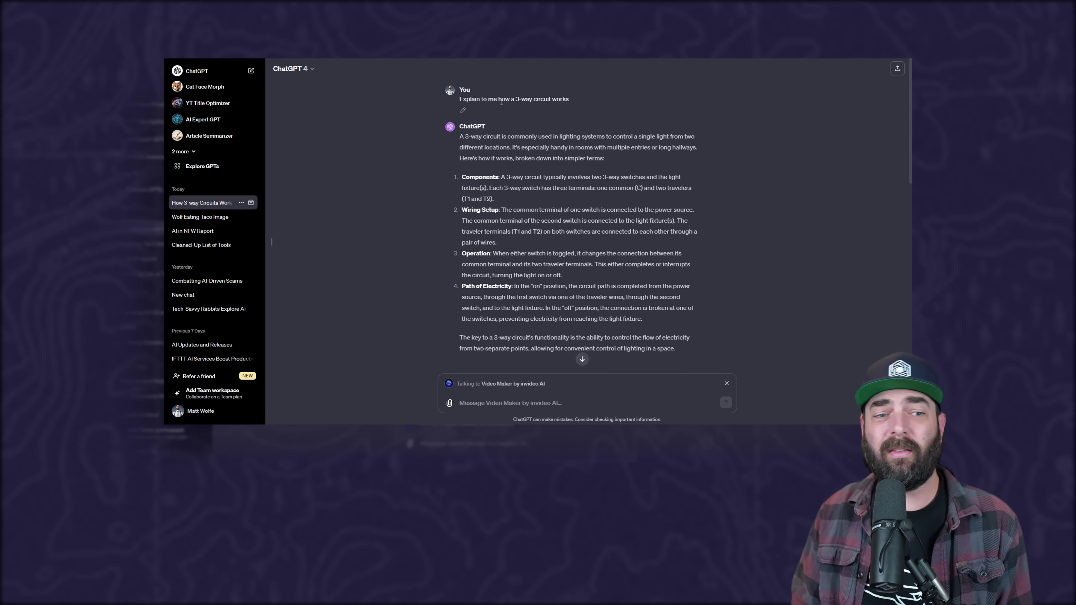
{"action": "scroll", "coordinate": [556, 155], "scroll_direction": "down", "scroll_amount": 5}
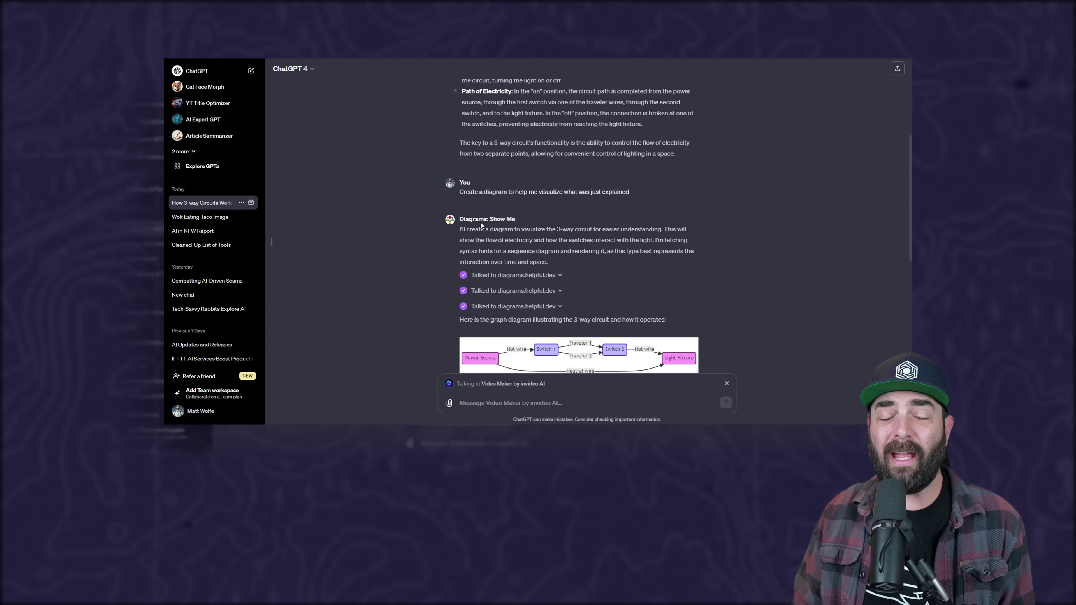
{"action": "scroll", "coordinate": [526, 220], "scroll_direction": "down", "scroll_amount": 1}
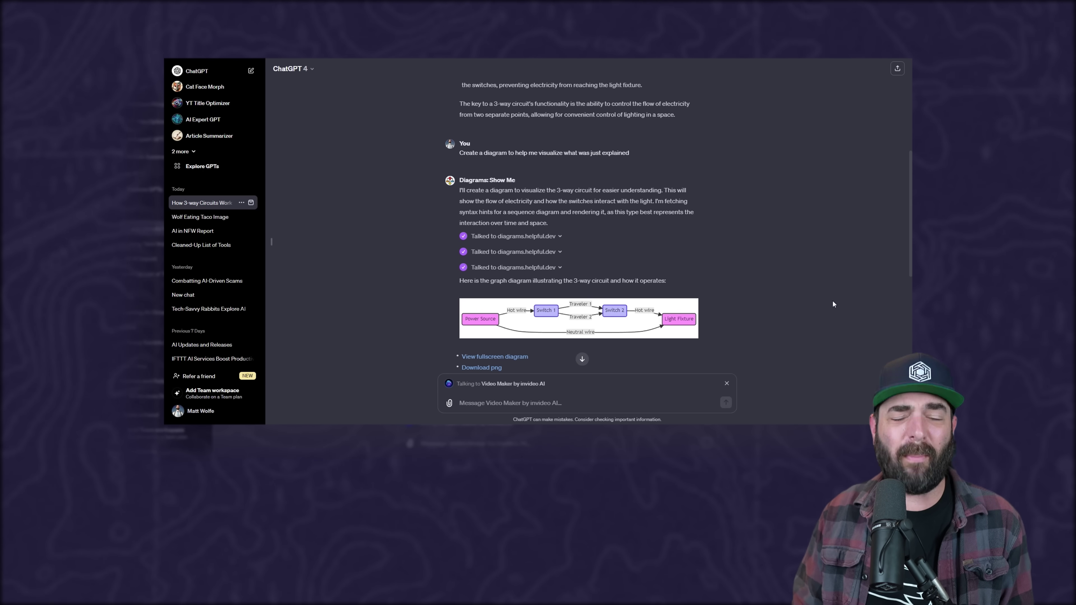
{"action": "scroll", "coordinate": [677, 268], "scroll_direction": "down", "scroll_amount": 6}
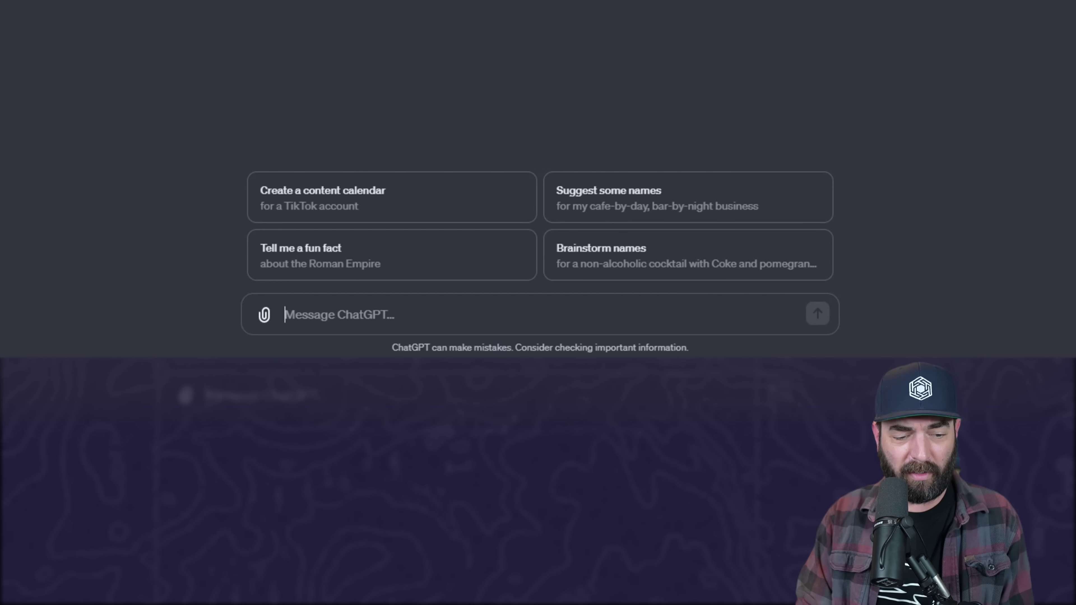
{"action": "type", "text": "@"}
{"action": "type", "text": "cons"}
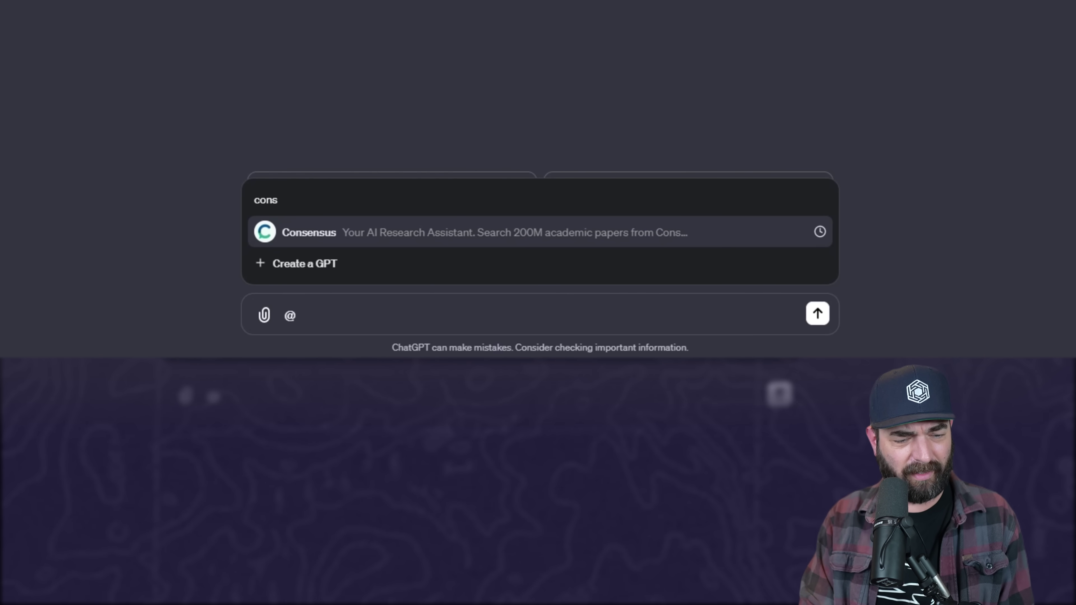
{"action": "key", "text": "Return"}
{"action": "type", "text": "What are the top 5 papers about artificial intelligence?"}
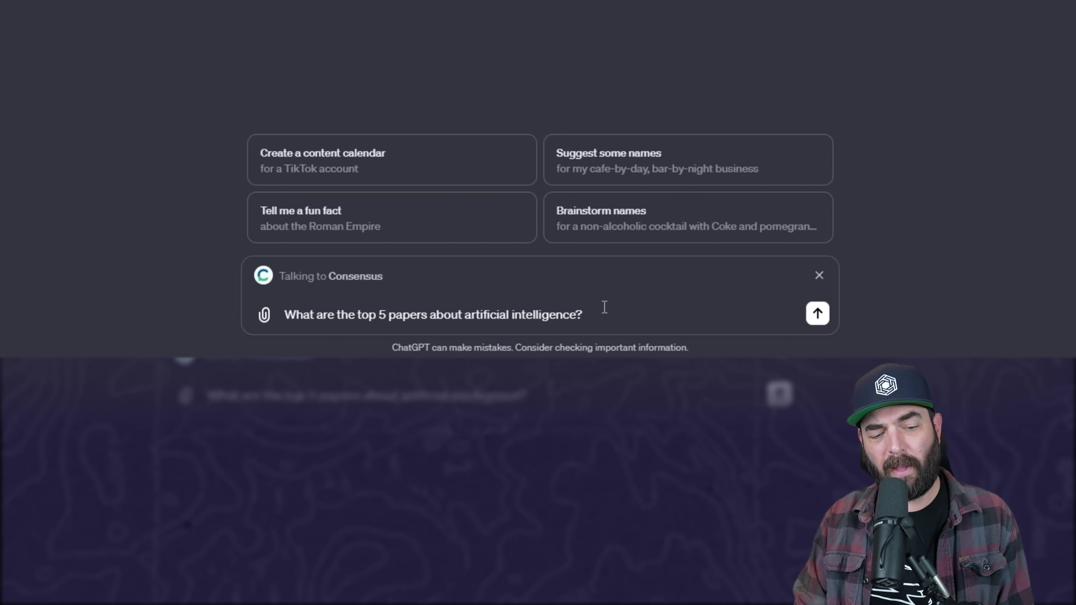
{"action": "key", "text": "Return"}
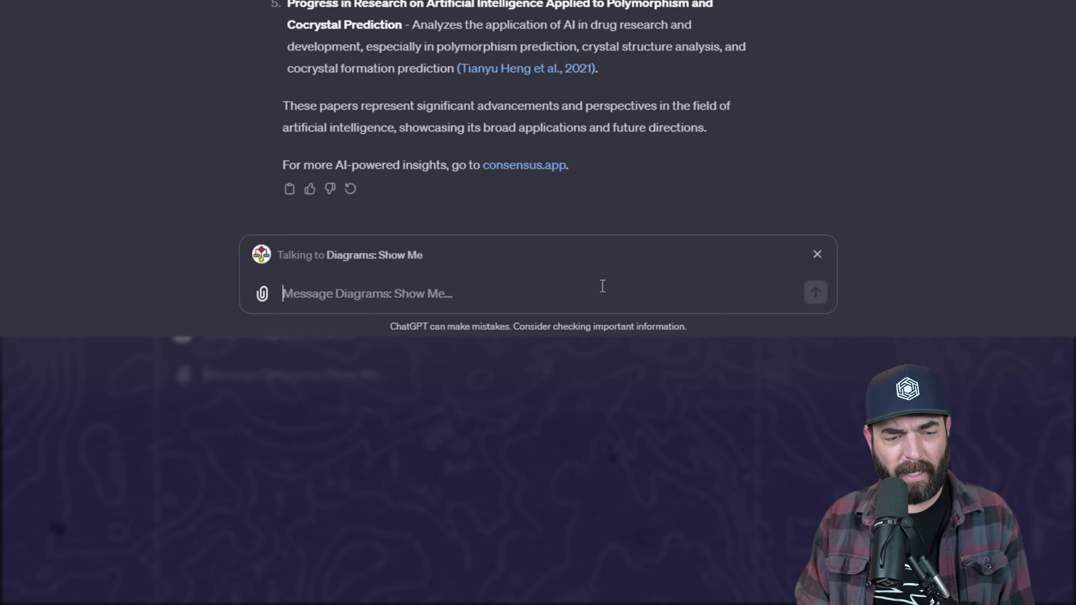
Ask for a diagram of the five AI papers and view the resulting mindmap full size
{"action": "type", "text": "Create "}
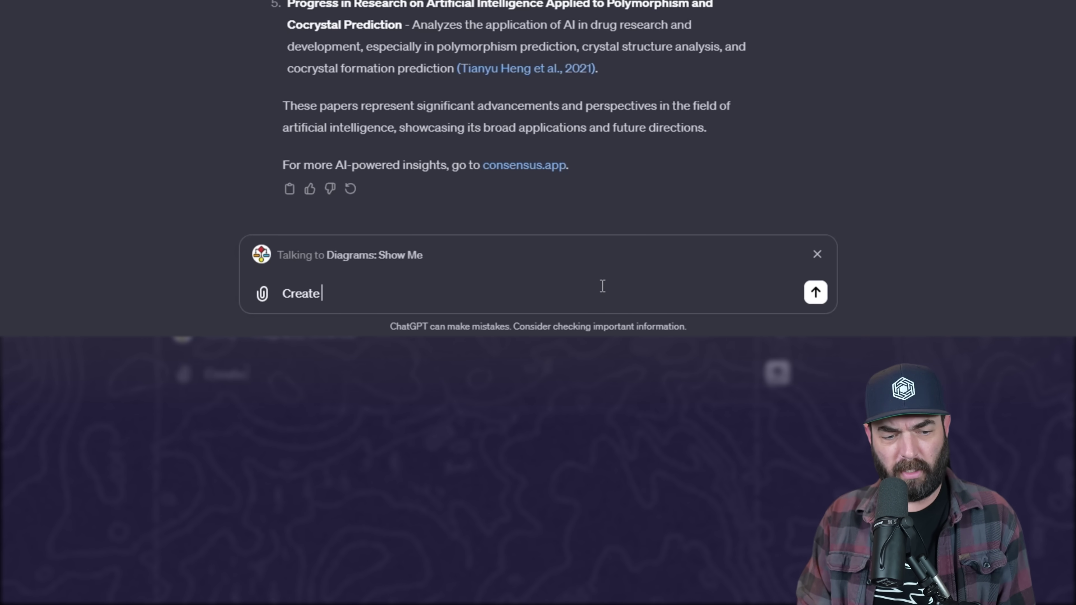
{"action": "type", "text": "me a diagram "}
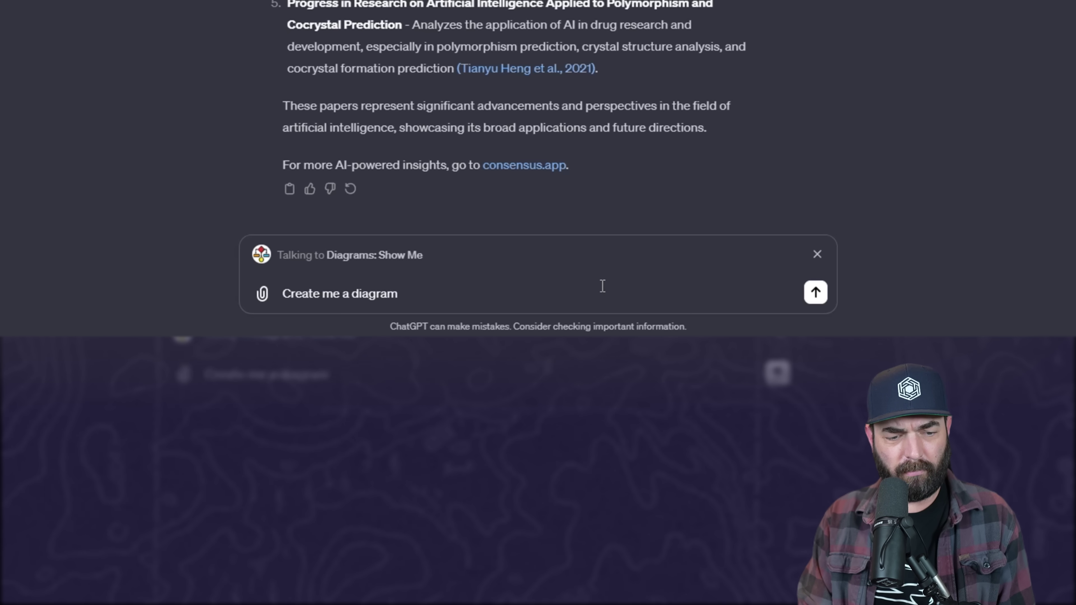
{"action": "type", "text": "with the above information"}
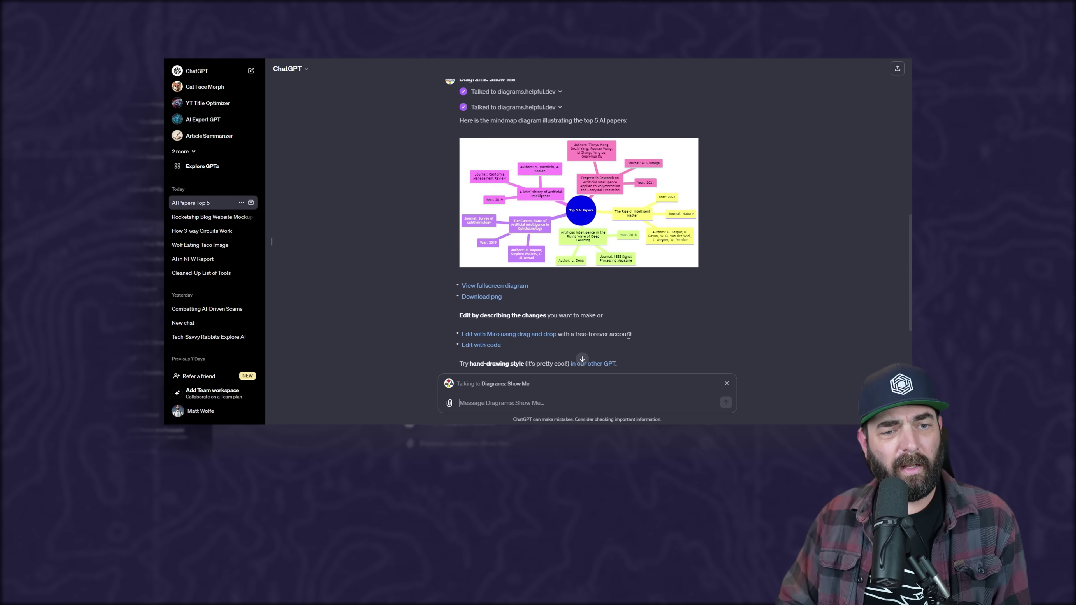
{"action": "scroll", "coordinate": [610, 322], "scroll_direction": "up", "scroll_amount": 2}
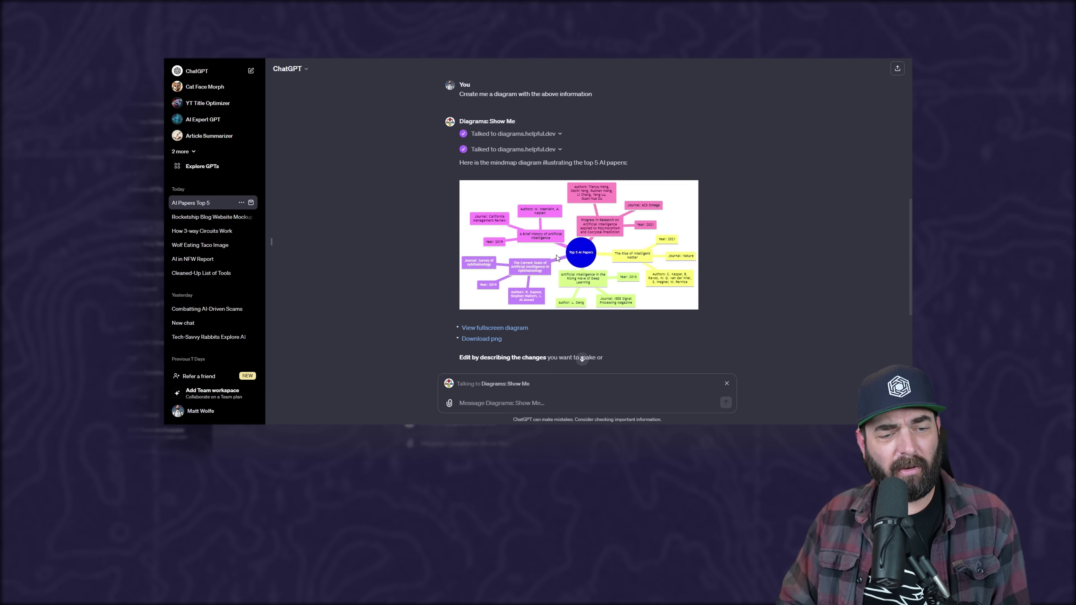
{"action": "left_click", "coordinate": [524, 328]}
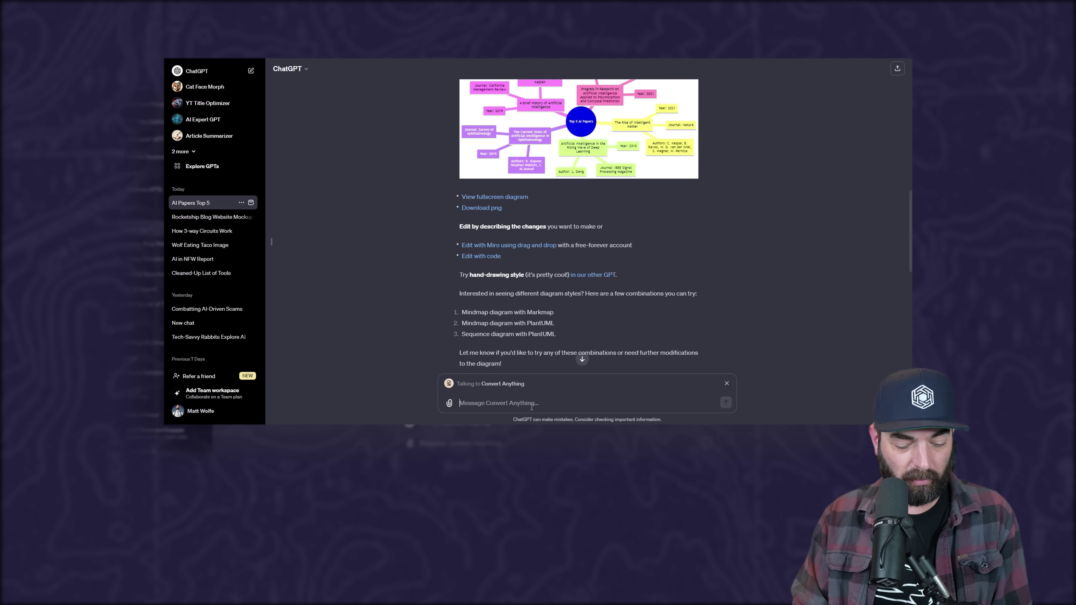
{"action": "type", "text": "@"}
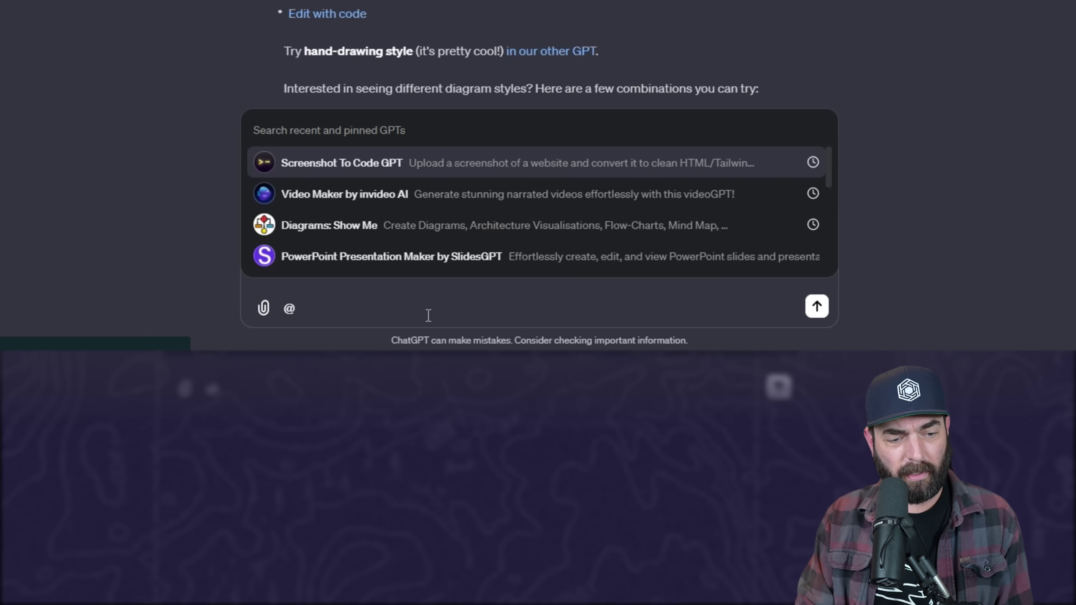
{"action": "type", "text": "scre"}
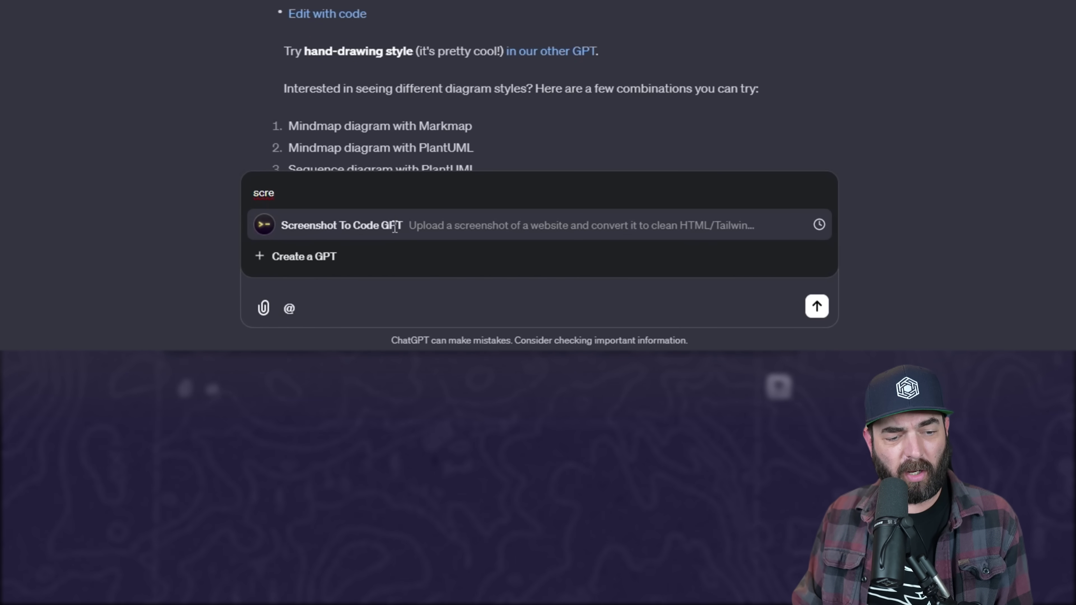
{"action": "key", "text": "Return"}
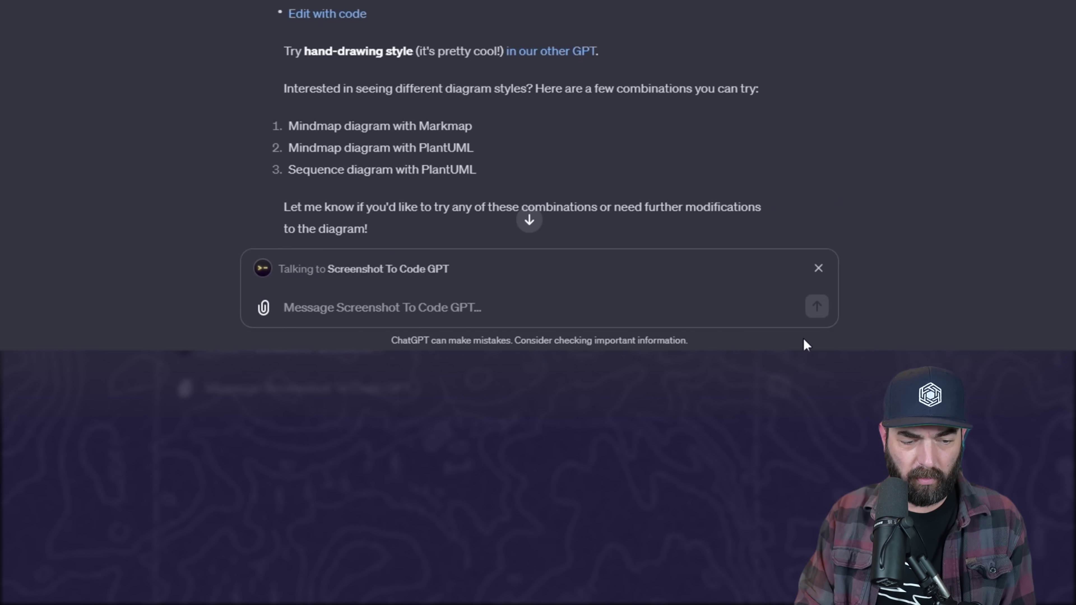
{"action": "type", "text": "Convert the above diagram png into website code"}
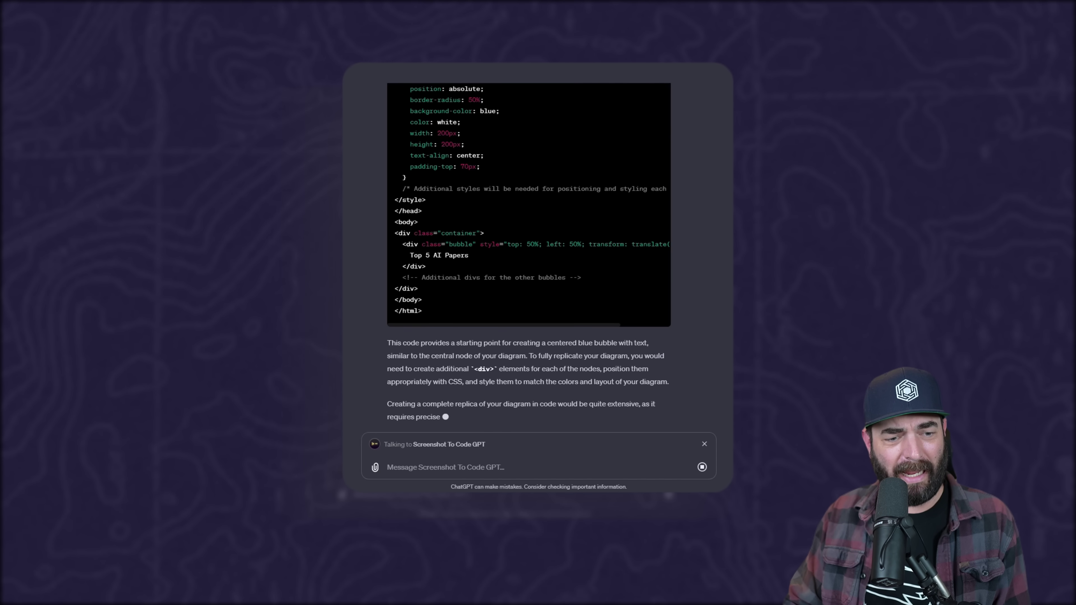
Review the returned HTML code, checking the comment line about additional bubble divs
{"action": "scroll", "coordinate": [528, 255], "scroll_direction": "up", "scroll_amount": 10}
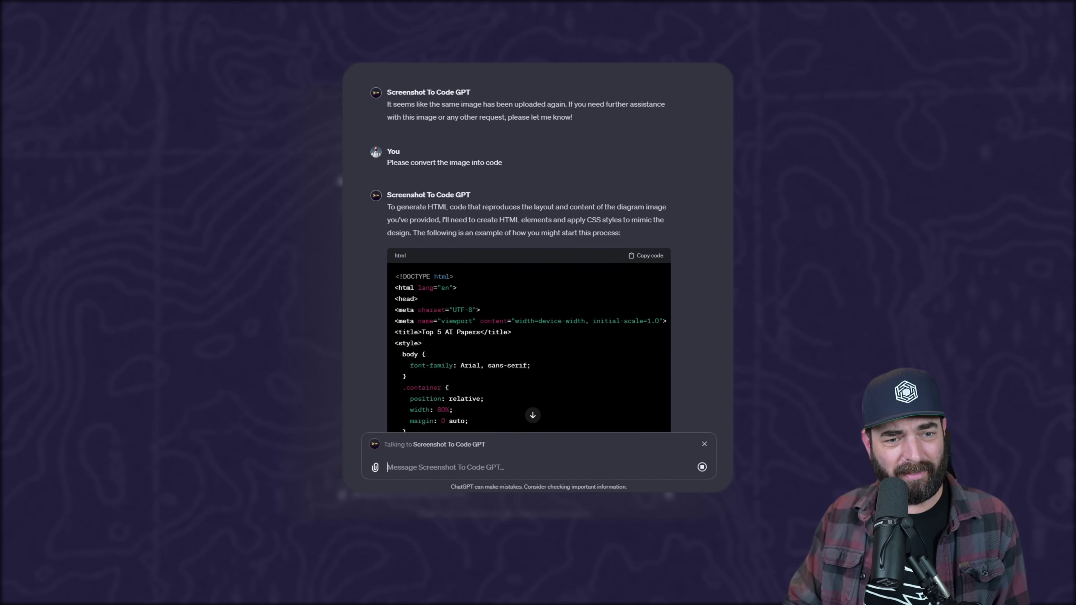
{"action": "scroll", "coordinate": [528, 254], "scroll_direction": "down", "scroll_amount": 2}
{"action": "scroll", "coordinate": [529, 267], "scroll_direction": "up", "scroll_amount": 1}
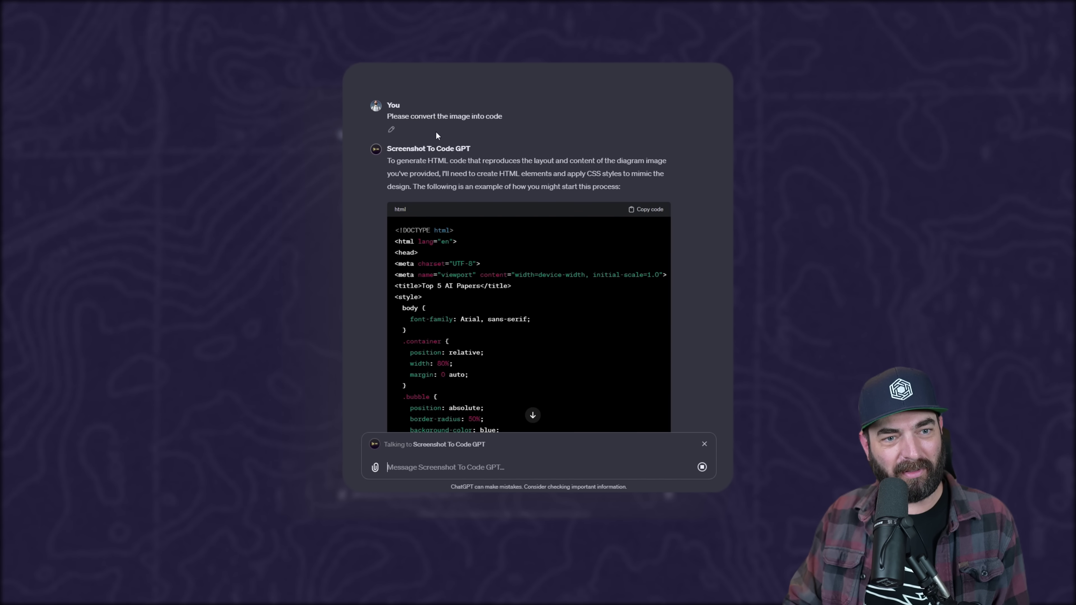
{"action": "scroll", "coordinate": [718, 208], "scroll_direction": "down", "scroll_amount": 1}
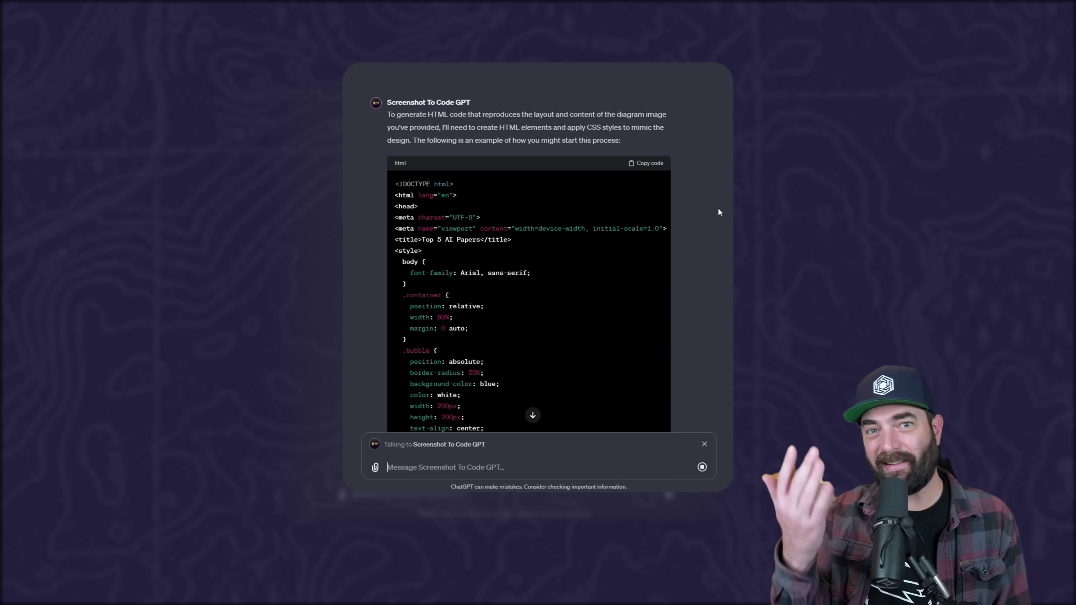
{"action": "scroll", "coordinate": [580, 200], "scroll_direction": "down", "scroll_amount": 5}
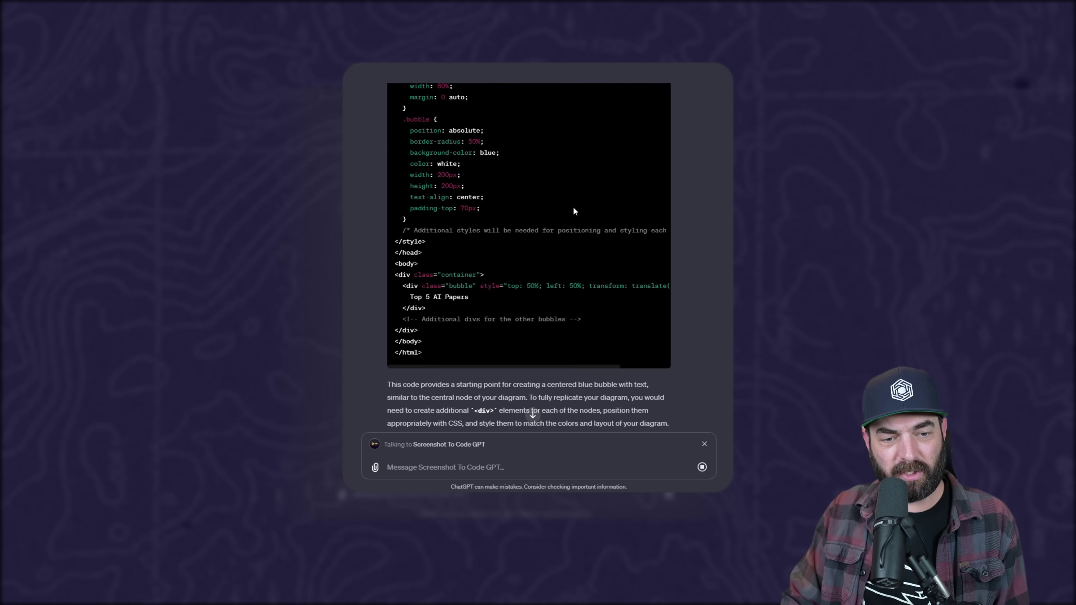
{"action": "scroll", "coordinate": [571, 345], "scroll_direction": "down", "scroll_amount": 2}
{"action": "scroll", "coordinate": [570, 345], "scroll_direction": "up", "scroll_amount": 3}
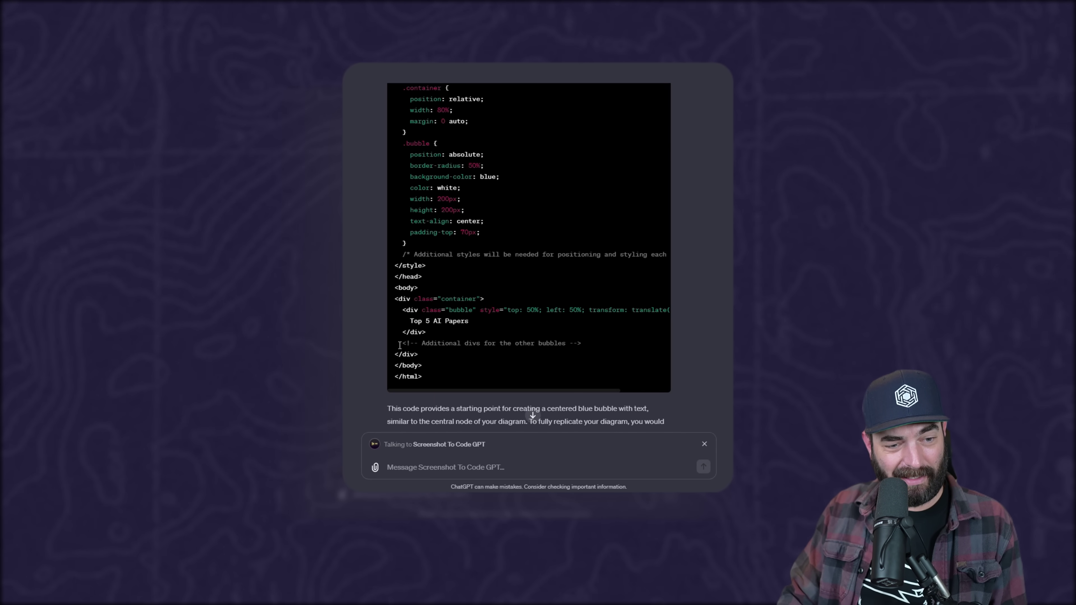
{"action": "left_click_drag", "start_coordinate": [399, 345], "coordinate": [588, 346]}
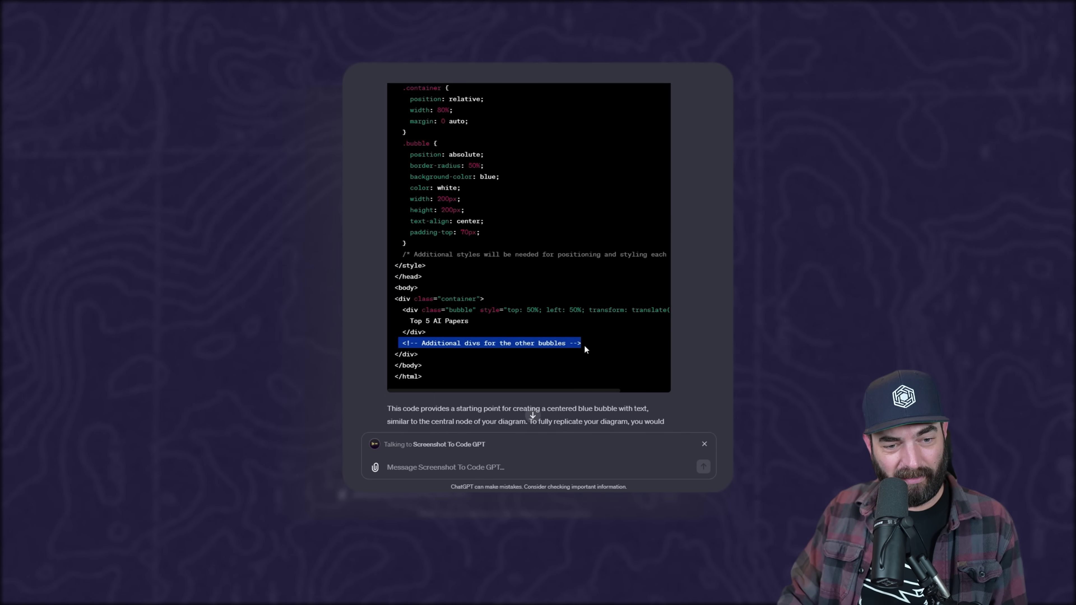
{"action": "left_click", "coordinate": [624, 354]}
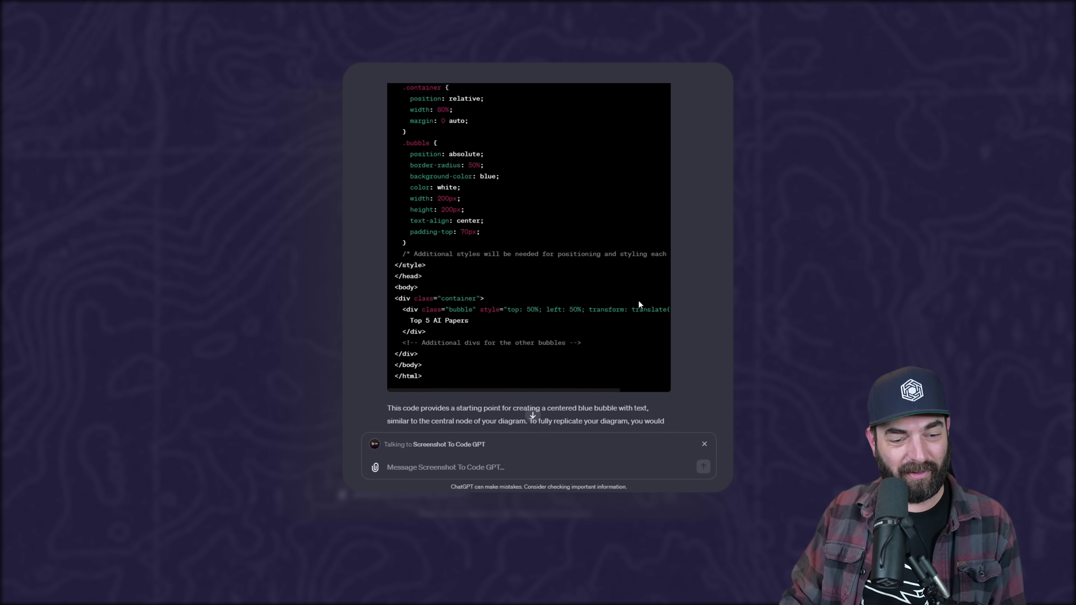
Request the entire placeholder-free code, then a downloadable HTML file of it
{"action": "scroll", "coordinate": [637, 304], "scroll_direction": "down", "scroll_amount": 7}
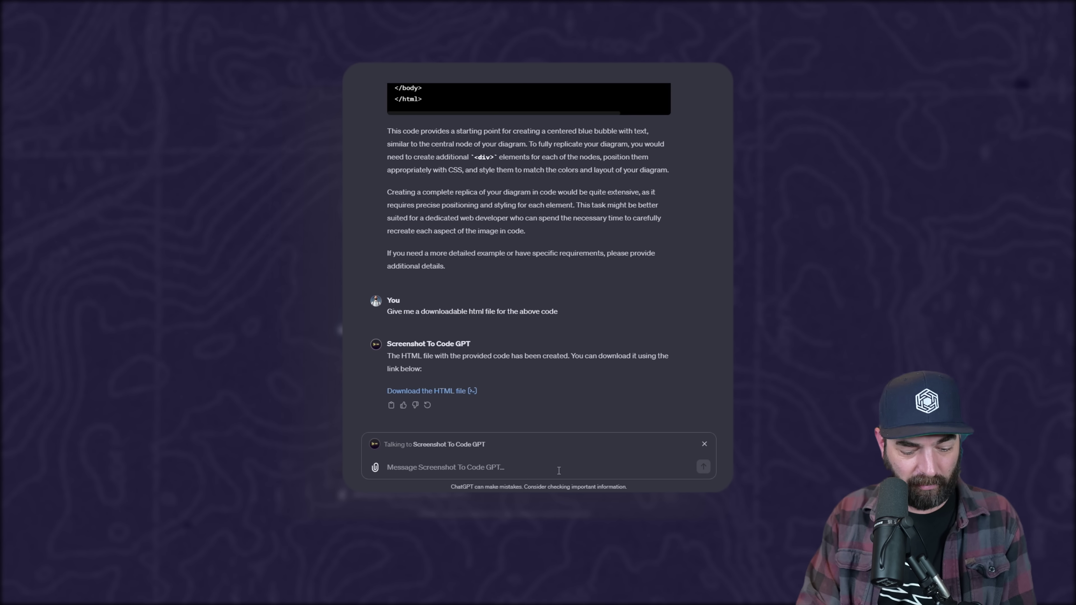
{"action": "type", "text": "Continue and write the entire code for the screenshot"}
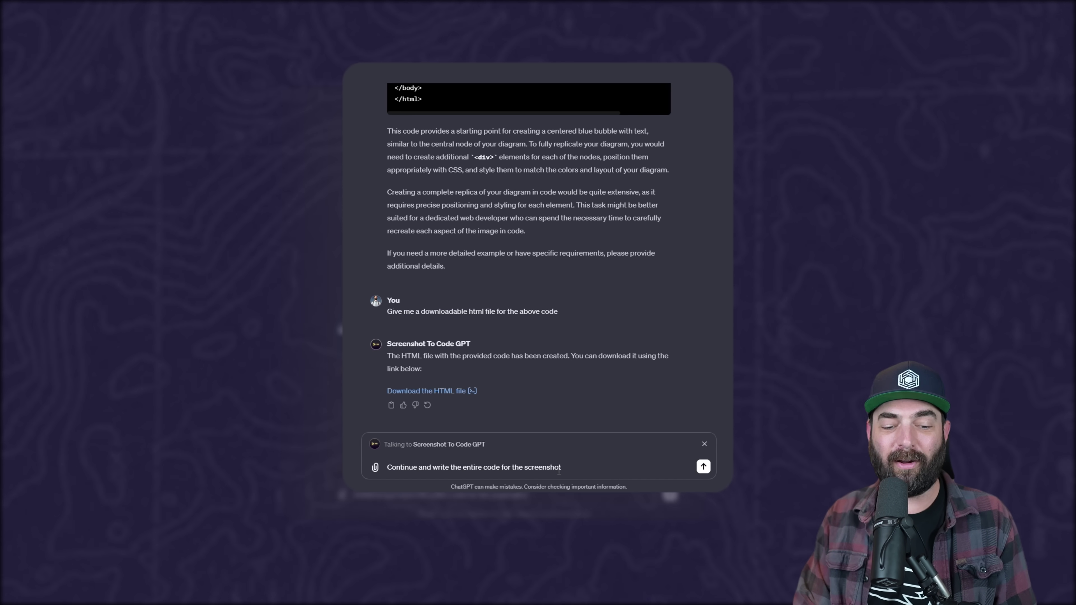
{"action": "type", "text": ". Don't leave placeholder"}
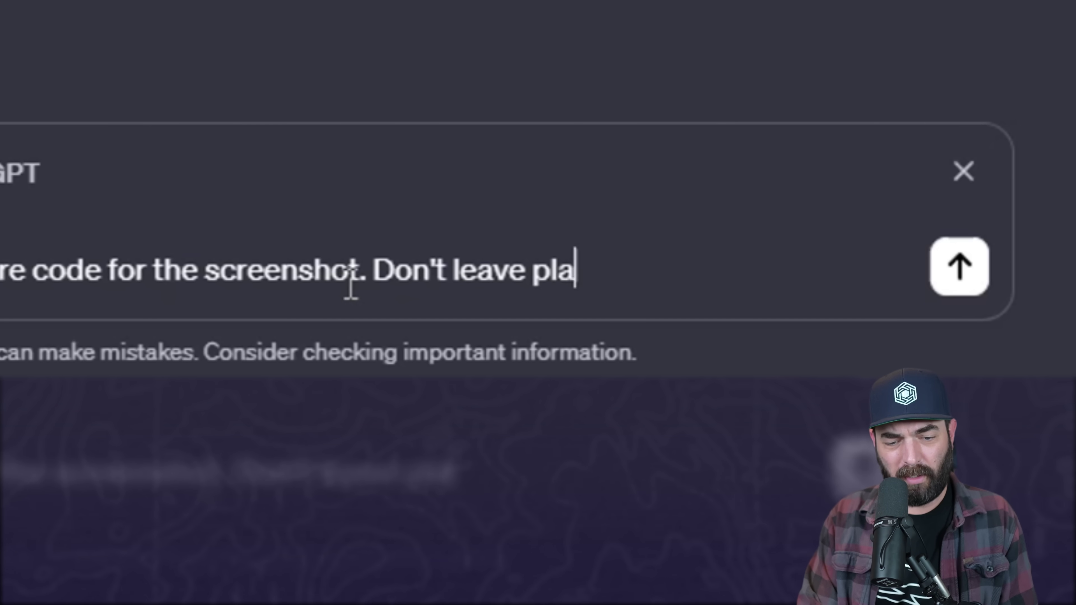
{"action": "type", "text": "s."}
{"action": "key", "text": "Return"}
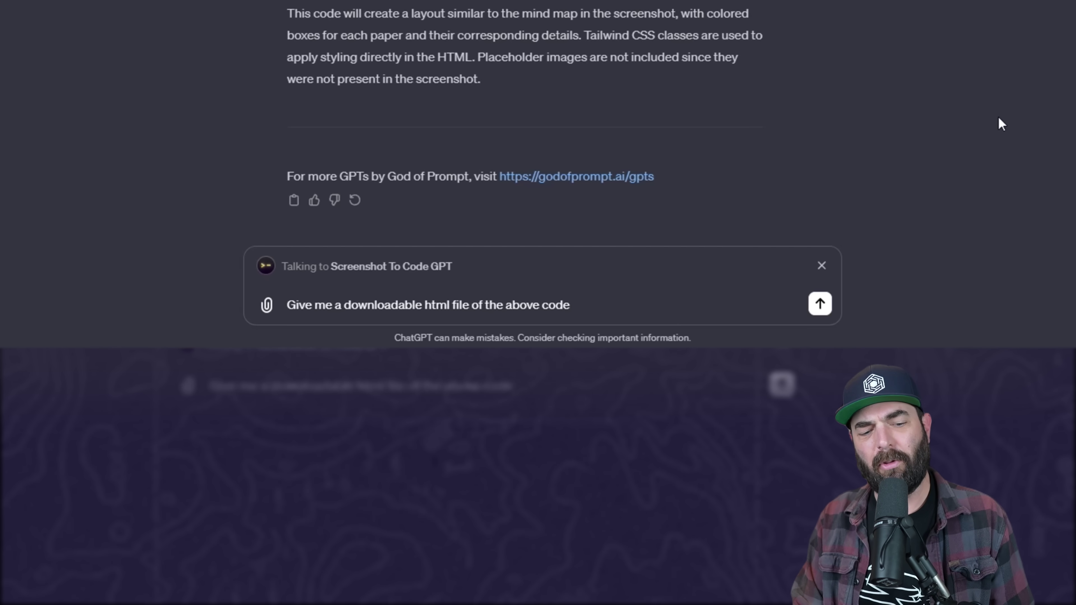
{"action": "key", "text": "Return"}
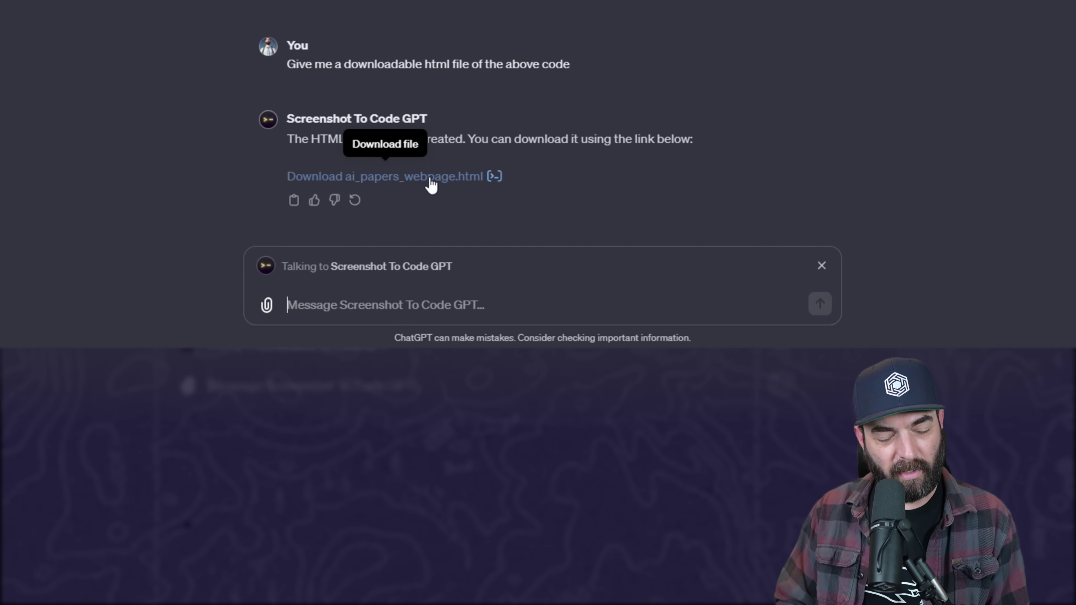
Download ai_papers_webpage.html from the provided link
{"action": "left_click", "coordinate": [431, 182]}
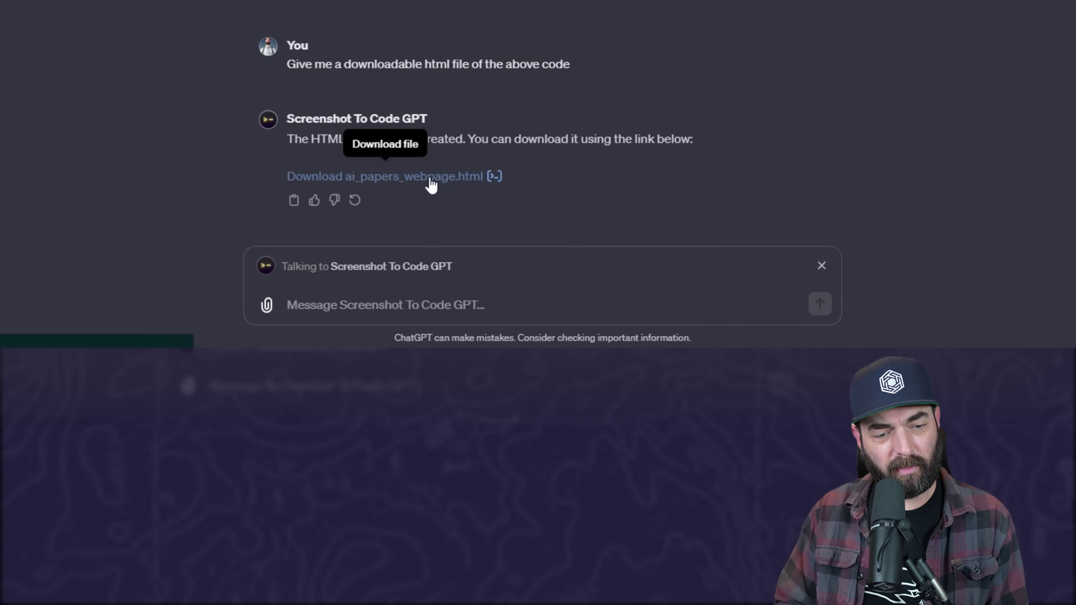